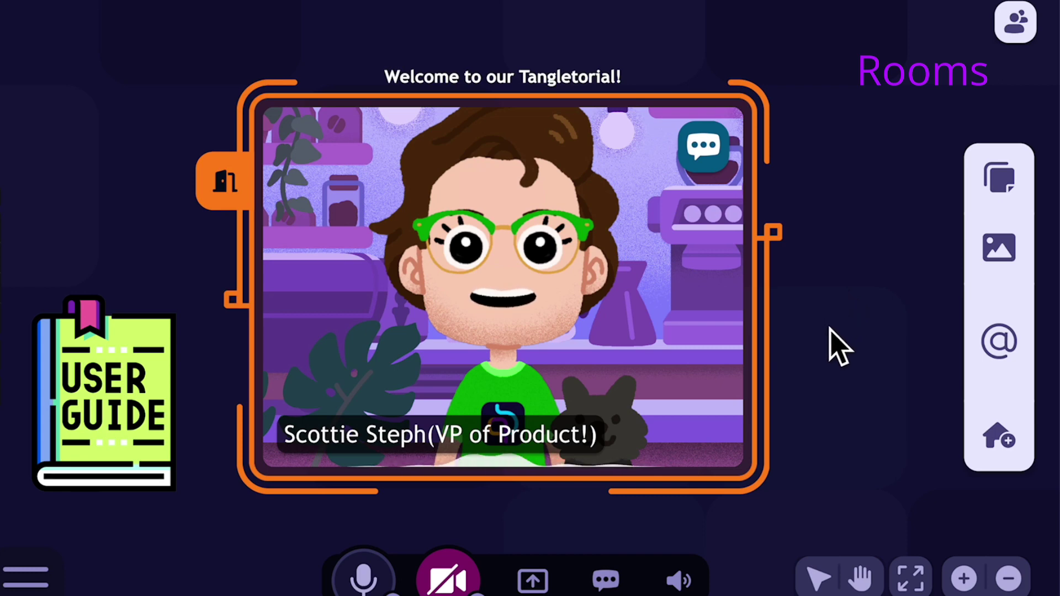
# Pan the map to ScottBot's Lab and join it beside Scottbot 5000
pyautogui.scroll(-5, 838, 347)
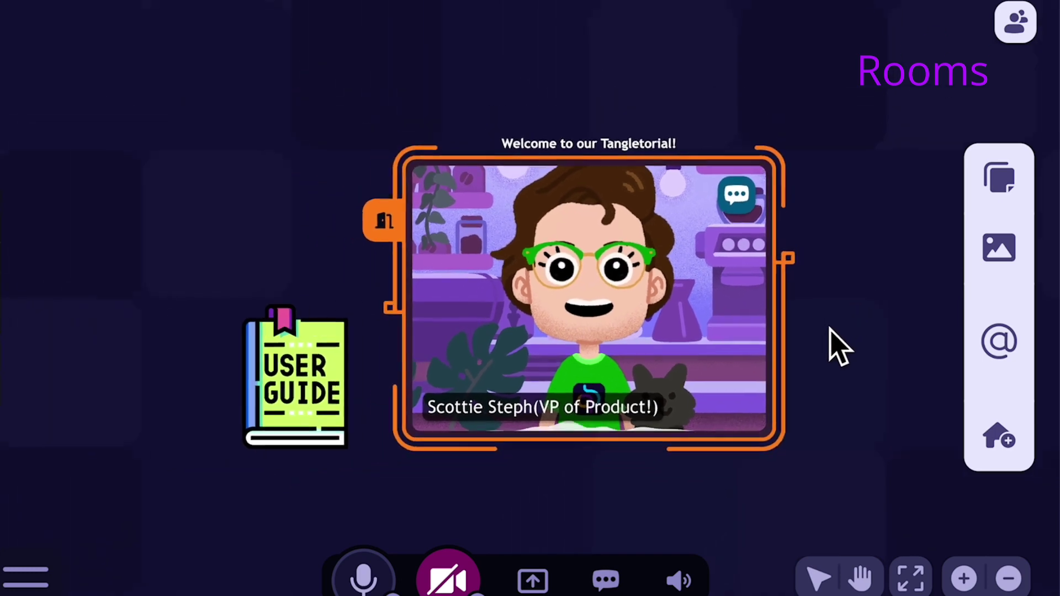
pyautogui.scroll(-4, 839, 347)
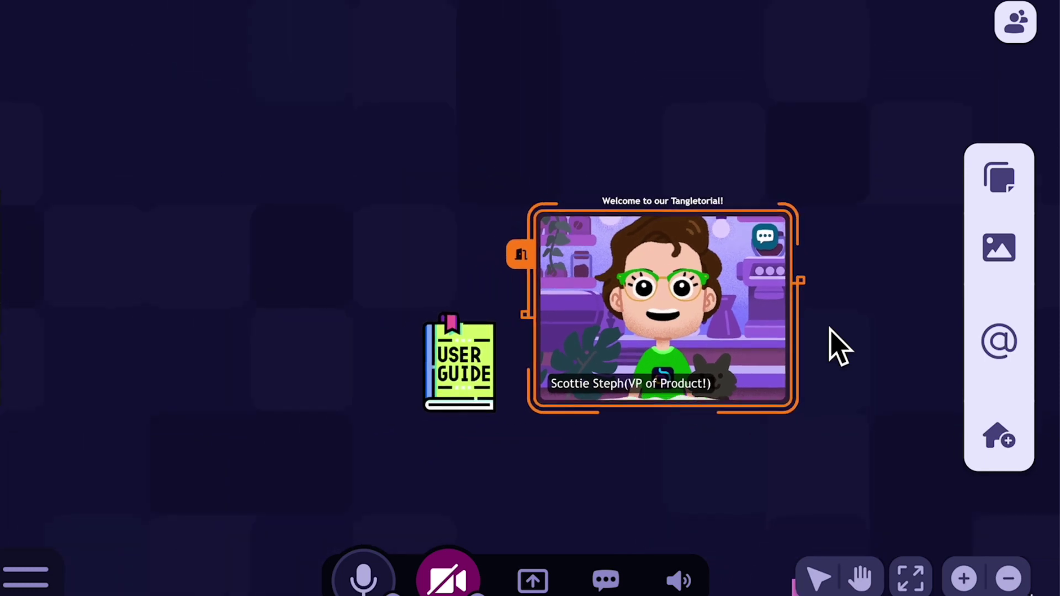
pyautogui.moveTo(845, 397); pyautogui.dragTo(762, 94)
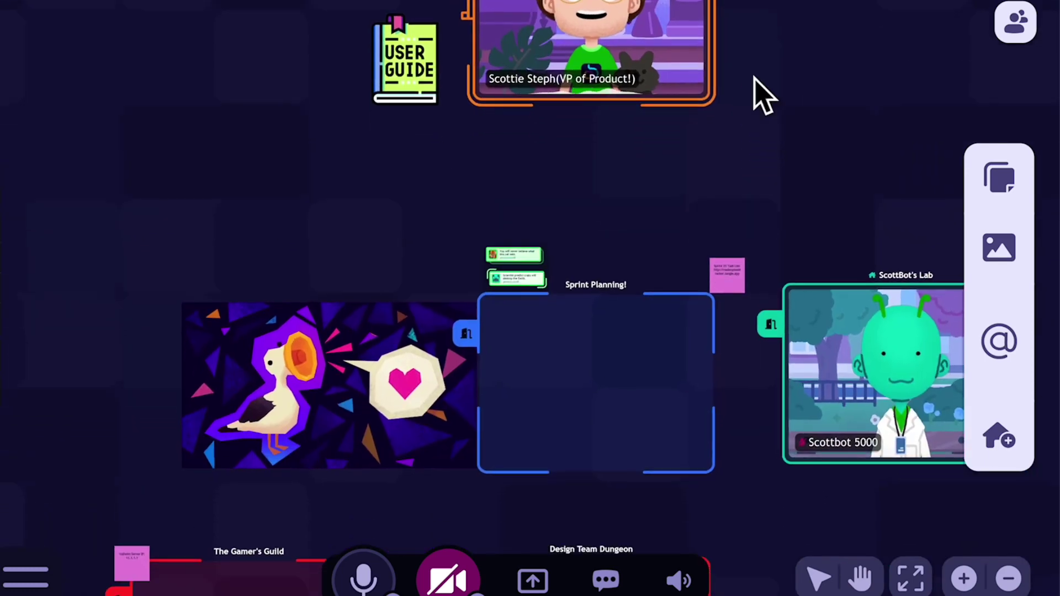
pyautogui.scroll(-5, 729, 205)
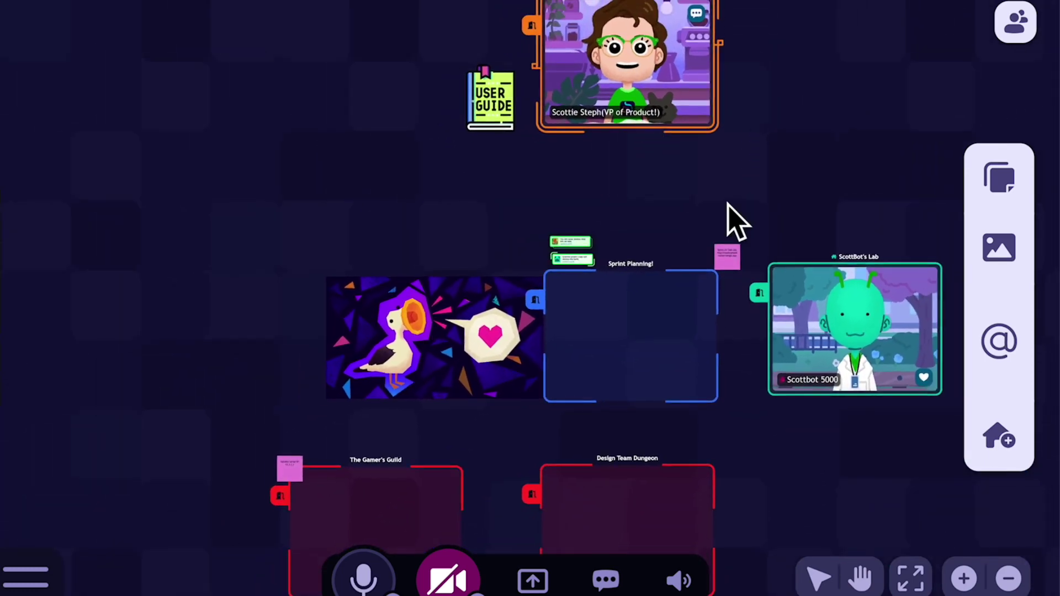
pyautogui.moveTo(729, 213); pyautogui.dragTo(624, 194)
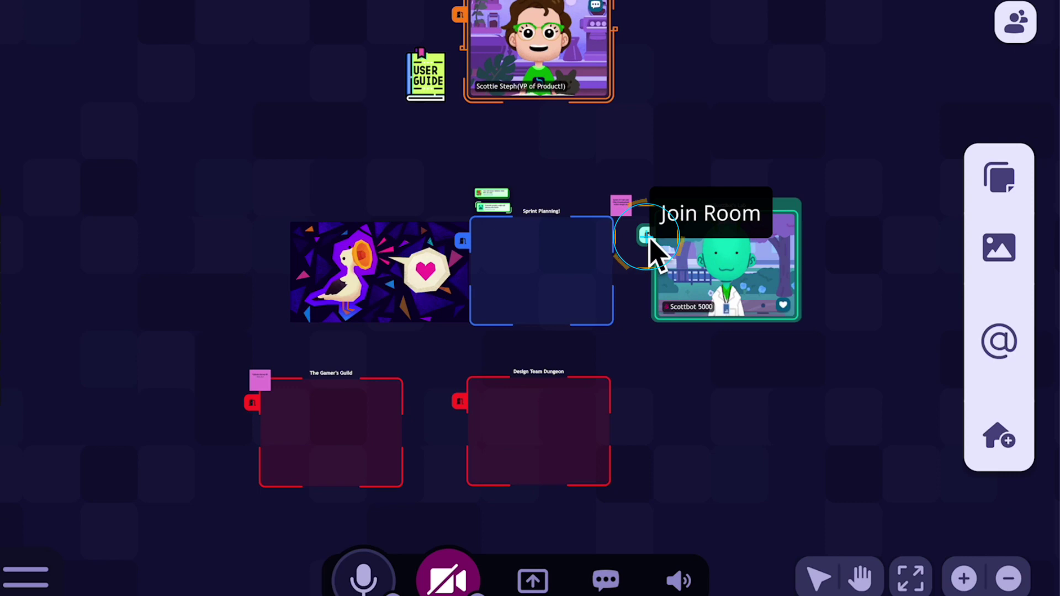
pyautogui.click(647, 238)
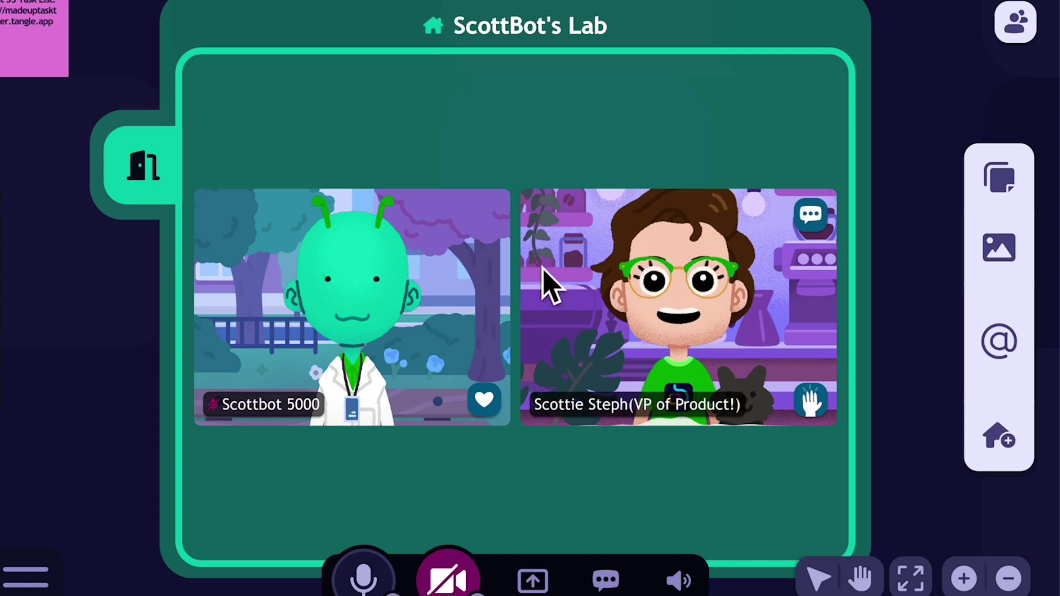
# Pan back past Sprint Planning to the Tangletorial room and User Guide
pyautogui.moveTo(492, 232); pyautogui.dragTo(789, 442)
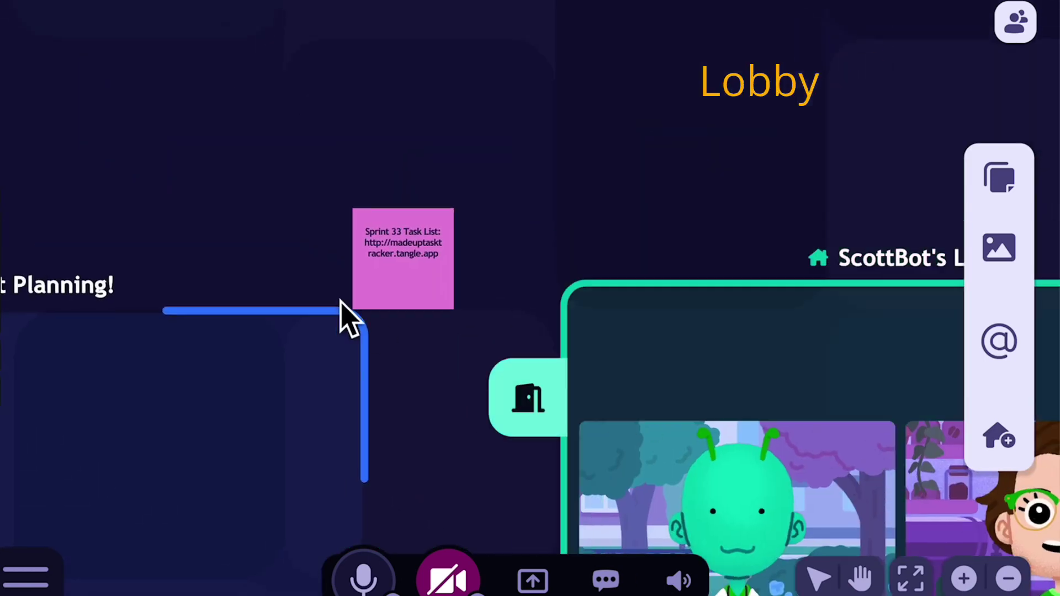
pyautogui.moveTo(374, 331); pyautogui.dragTo(876, 208)
pyautogui.scroll(-5, 491, 306)
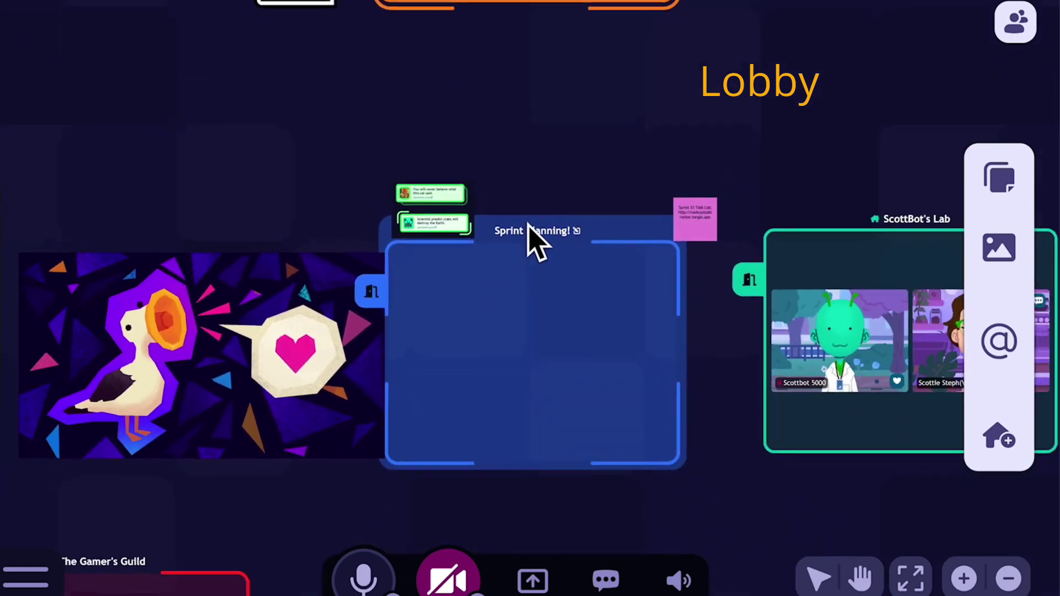
pyautogui.moveTo(541, 178); pyautogui.dragTo(525, 445)
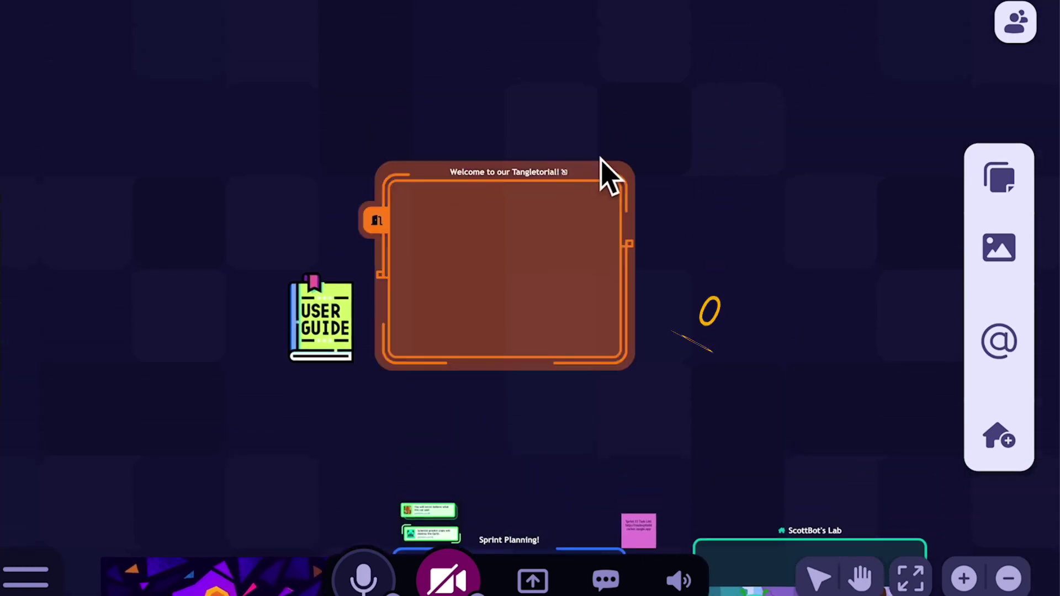
# Rejoin the Welcome to our Tangletorial room and reveal the empty space beside it
pyautogui.click(378, 223)
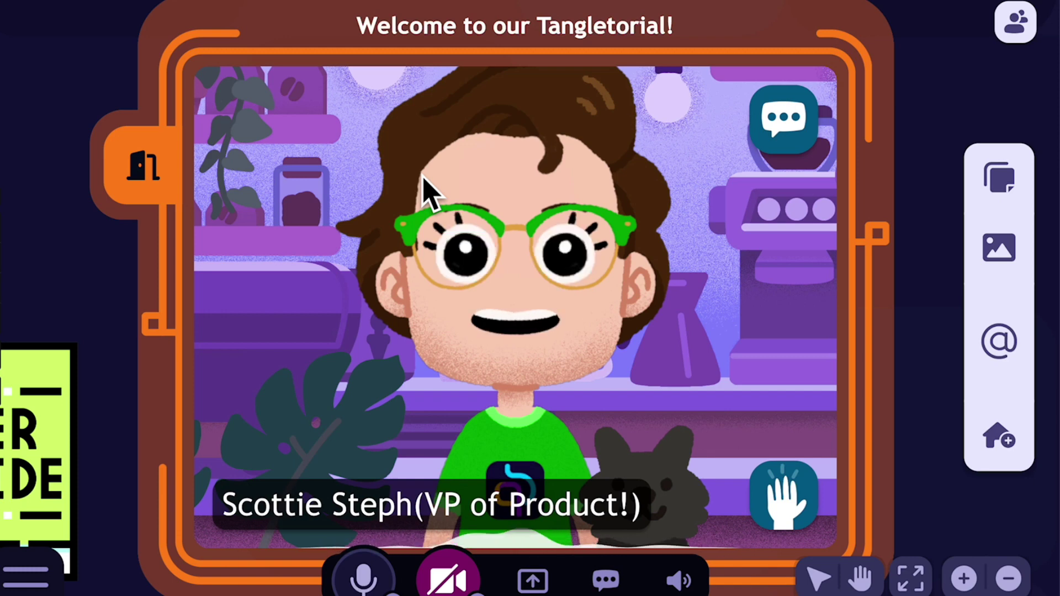
pyautogui.scroll(-5, 356, 354)
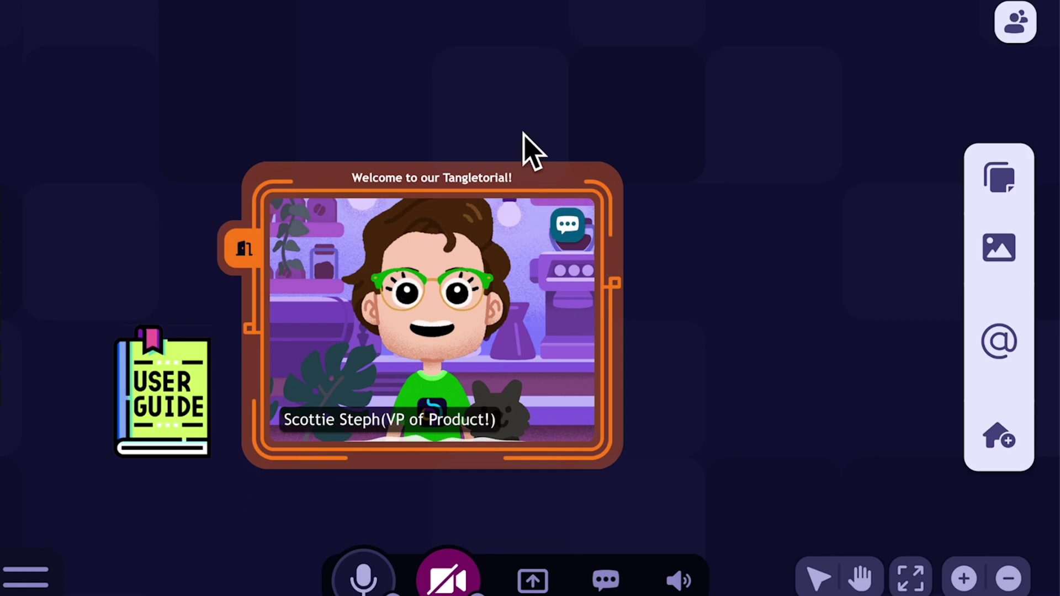
pyautogui.moveTo(693, 214); pyautogui.dragTo(520, 204)
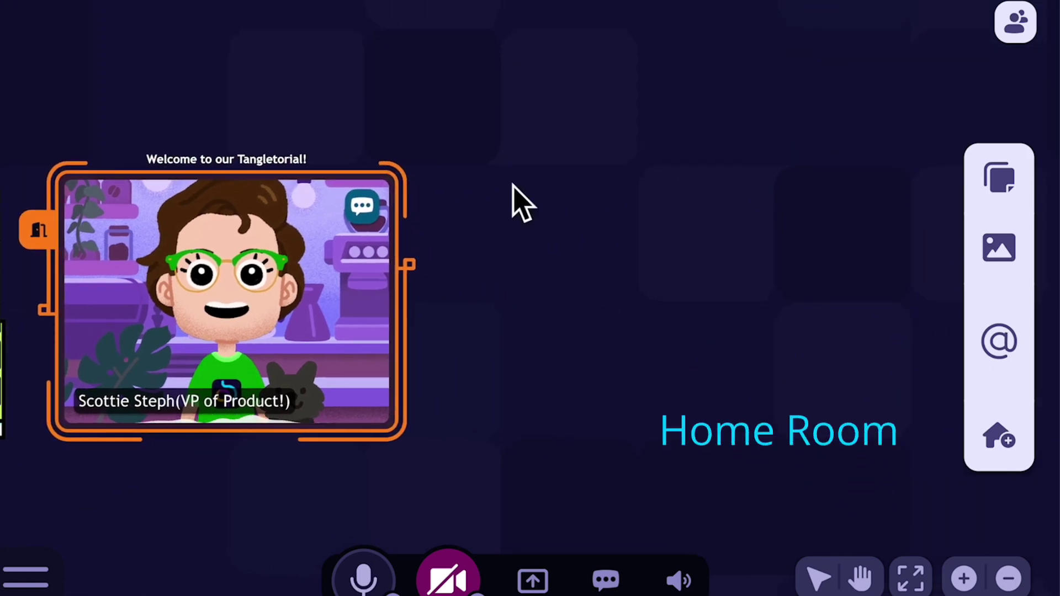
pyautogui.scroll(-3, 608, 234)
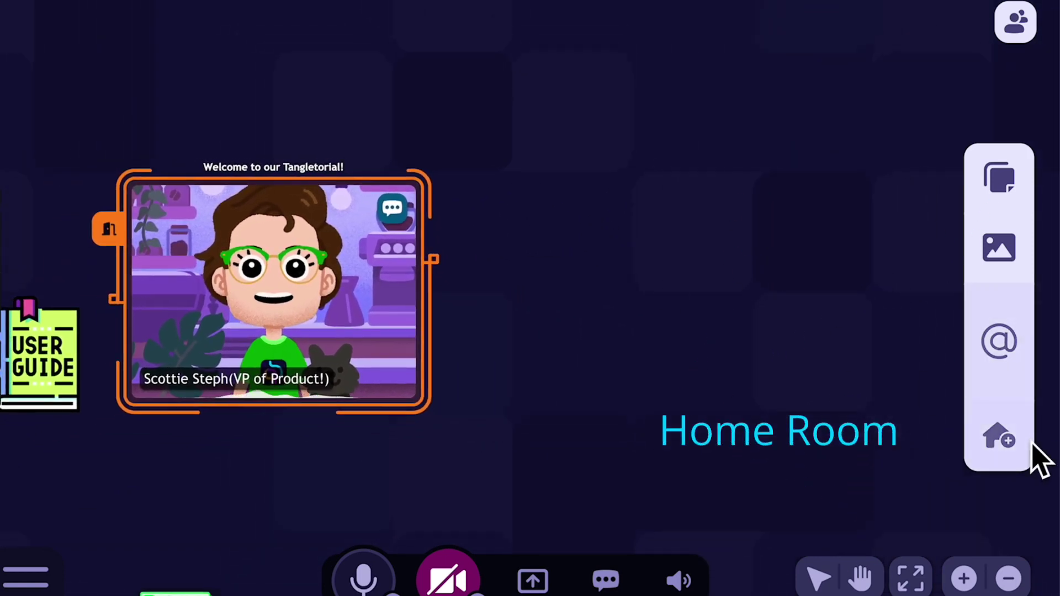
# Add a new Home Room on the empty canvas beside the Welcome room and move into it
pyautogui.click(996, 439)
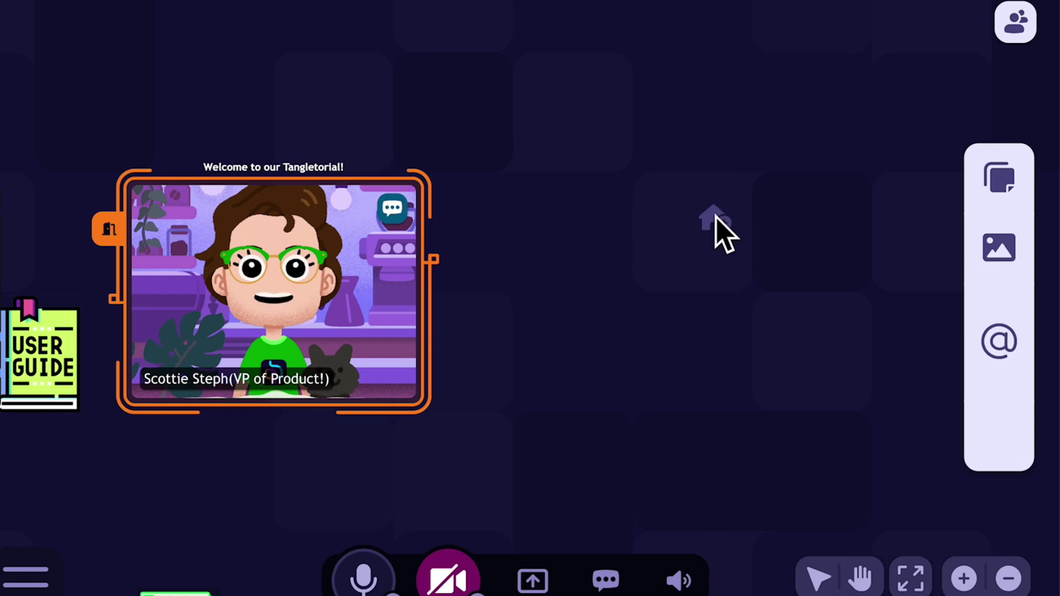
pyautogui.click(707, 211)
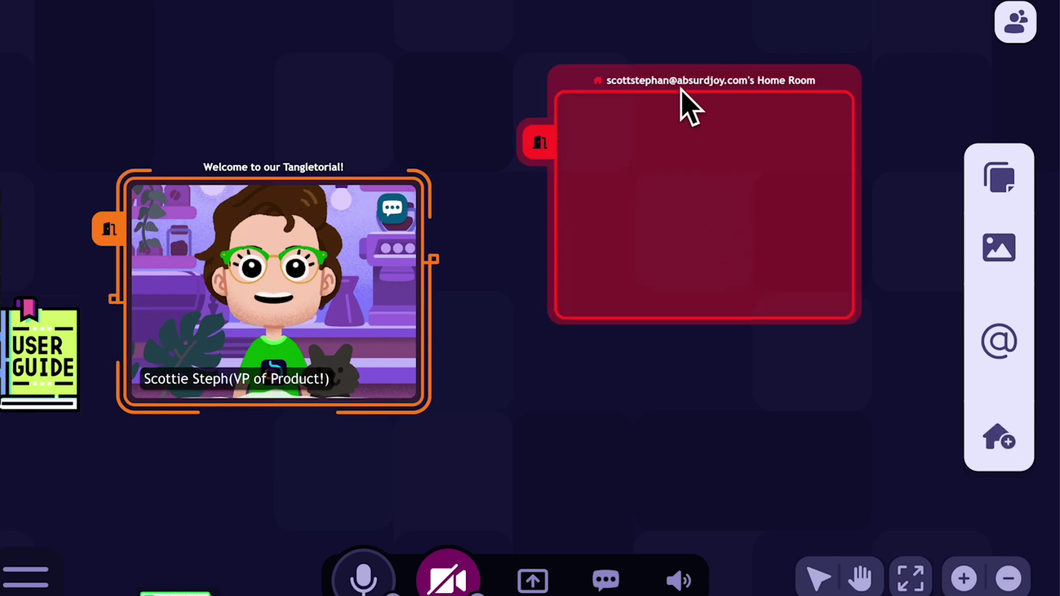
pyautogui.click(538, 143)
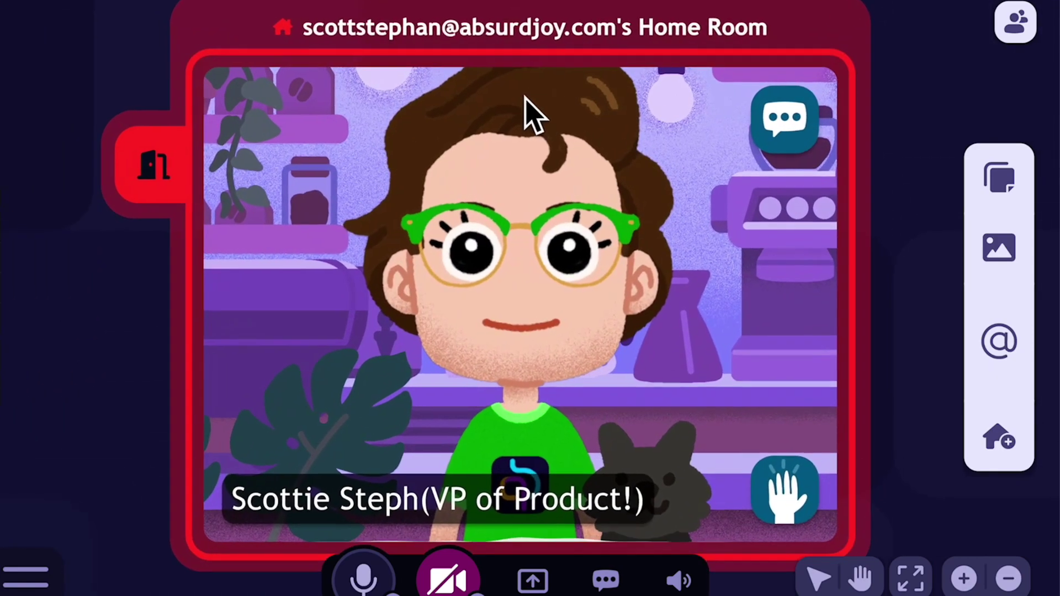
pyautogui.scroll(5, 412, 198)
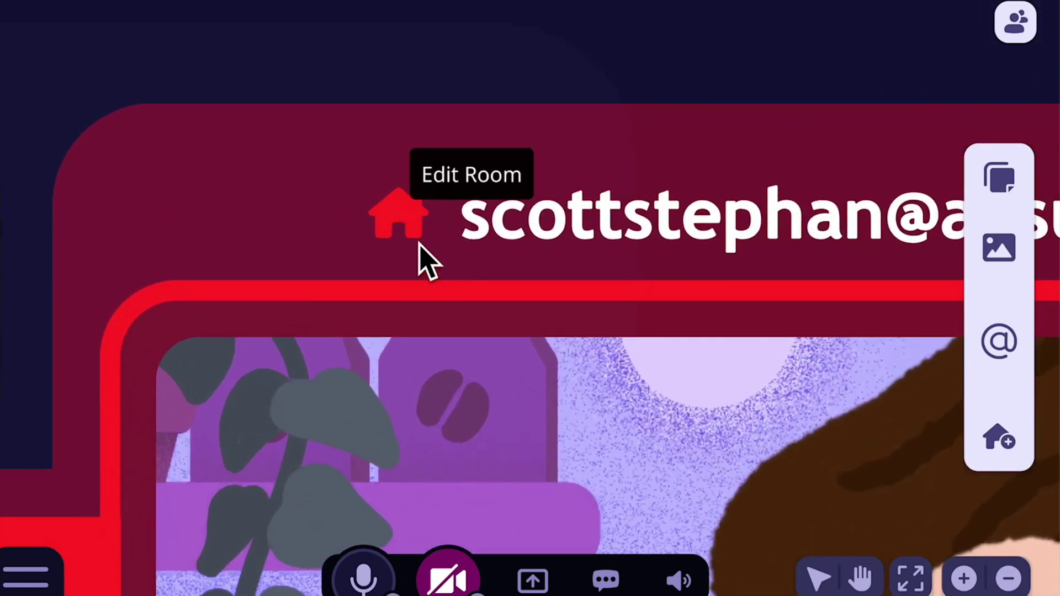
pyautogui.scroll(-10, 424, 289)
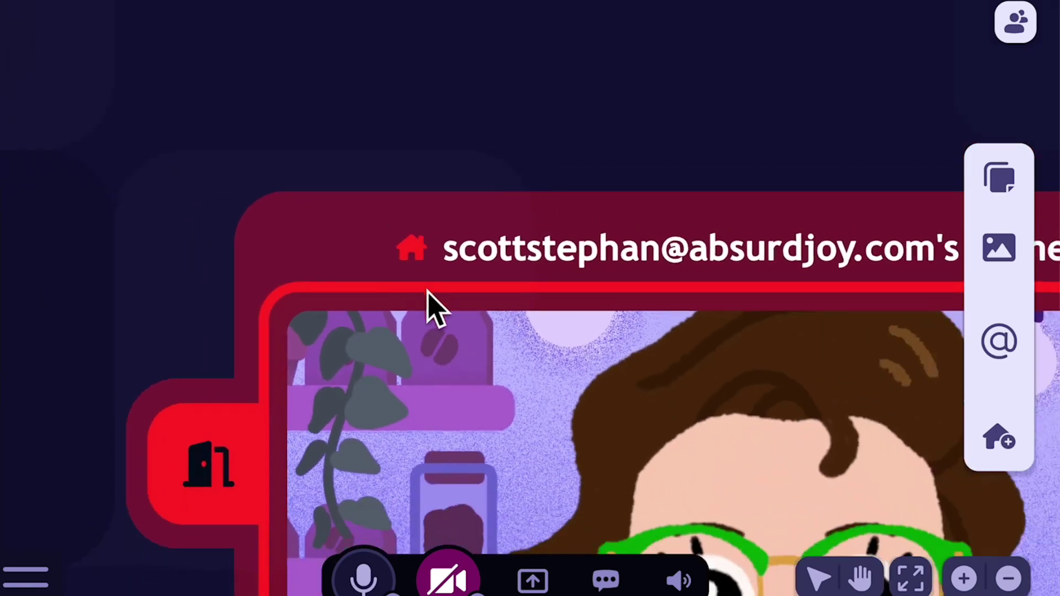
pyautogui.moveTo(469, 425); pyautogui.dragTo(569, 272)
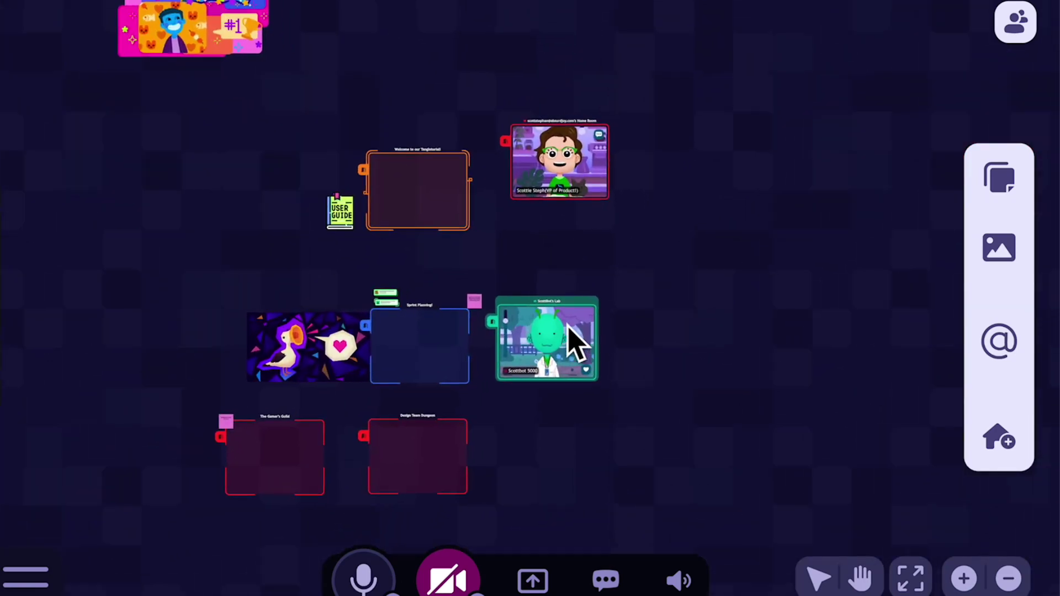
pyautogui.scroll(8, 575, 343)
pyautogui.scroll(3, 464, 289)
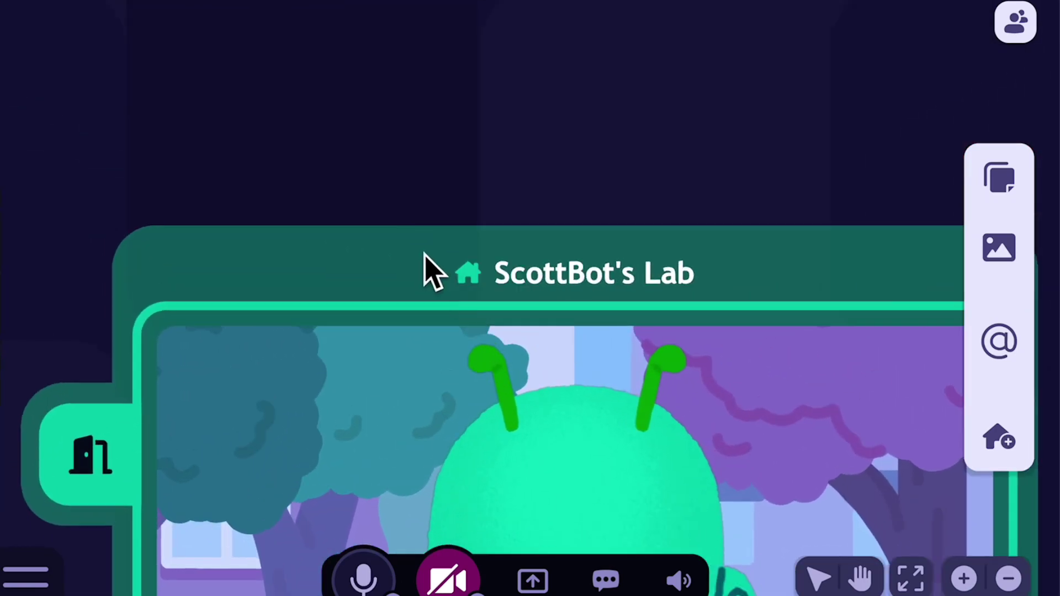
pyautogui.scroll(-5, 391, 254)
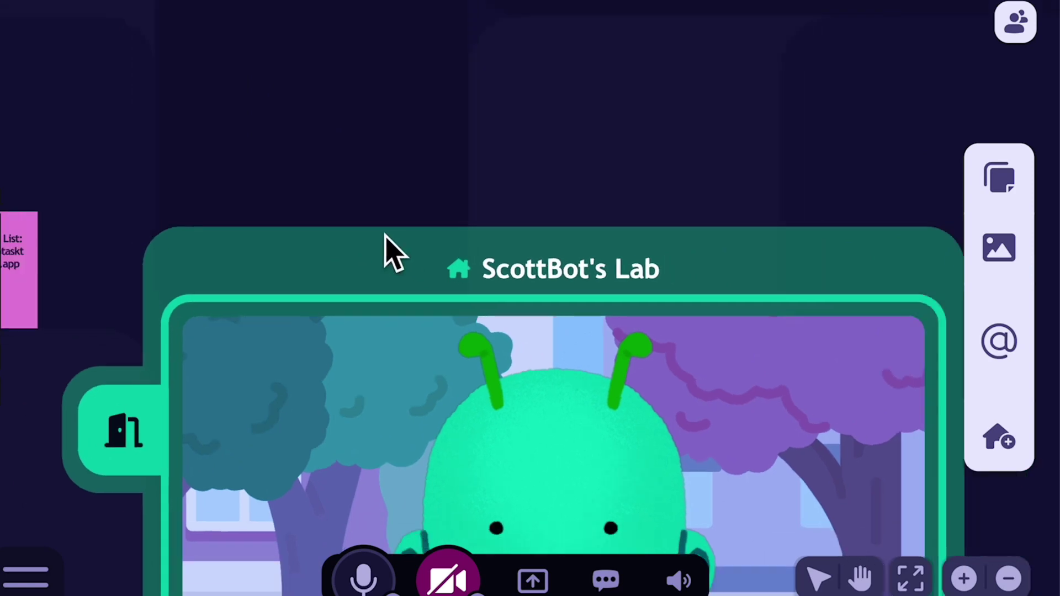
pyautogui.moveTo(412, 255); pyautogui.dragTo(457, 409)
pyautogui.scroll(1, 517, 312)
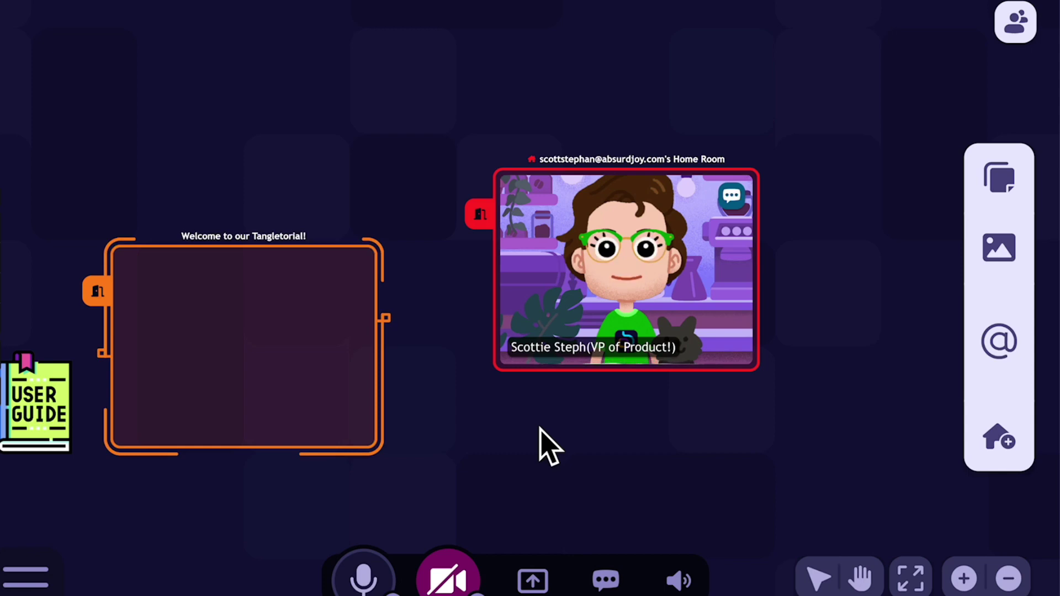
# Move from the red Home Room back into the Welcome to our Tangletorial room
pyautogui.moveTo(315, 367); pyautogui.dragTo(505, 325)
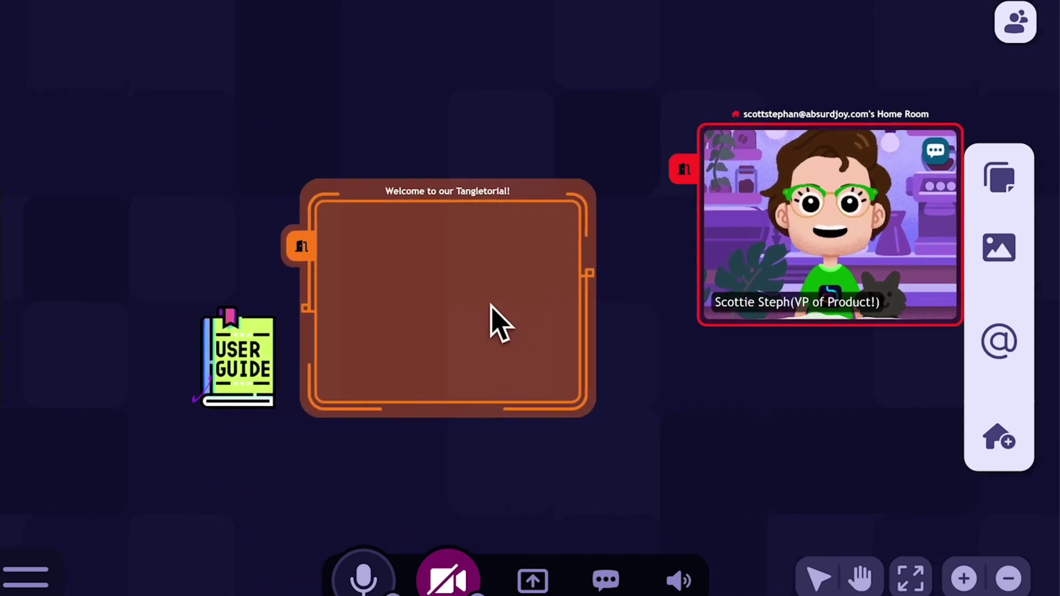
pyautogui.click(301, 246)
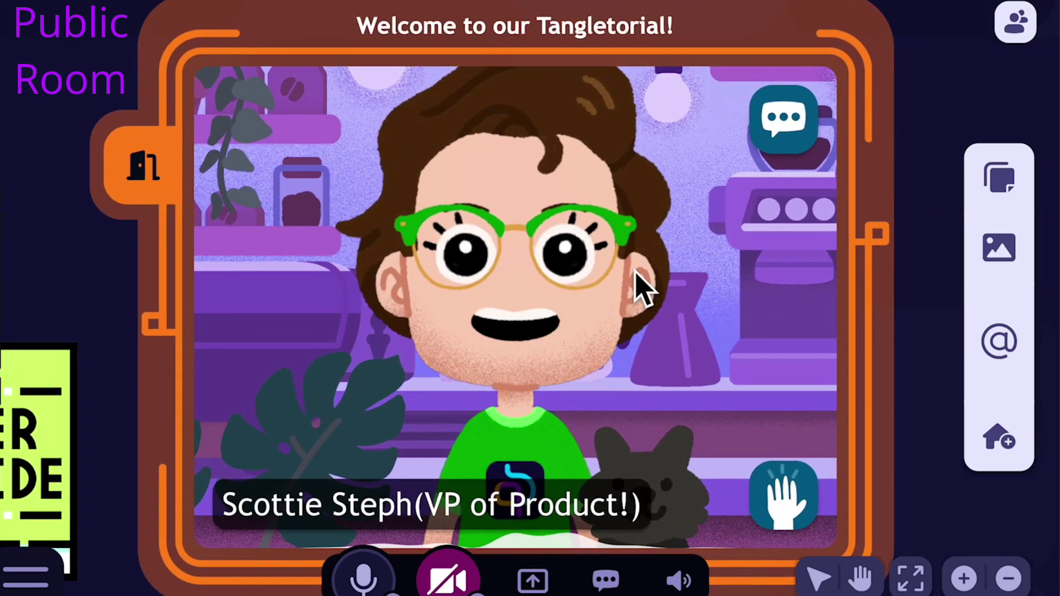
pyautogui.scroll(-3, 641, 287)
pyautogui.scroll(-4, 662, 407)
pyautogui.moveTo(665, 421); pyautogui.dragTo(679, 60)
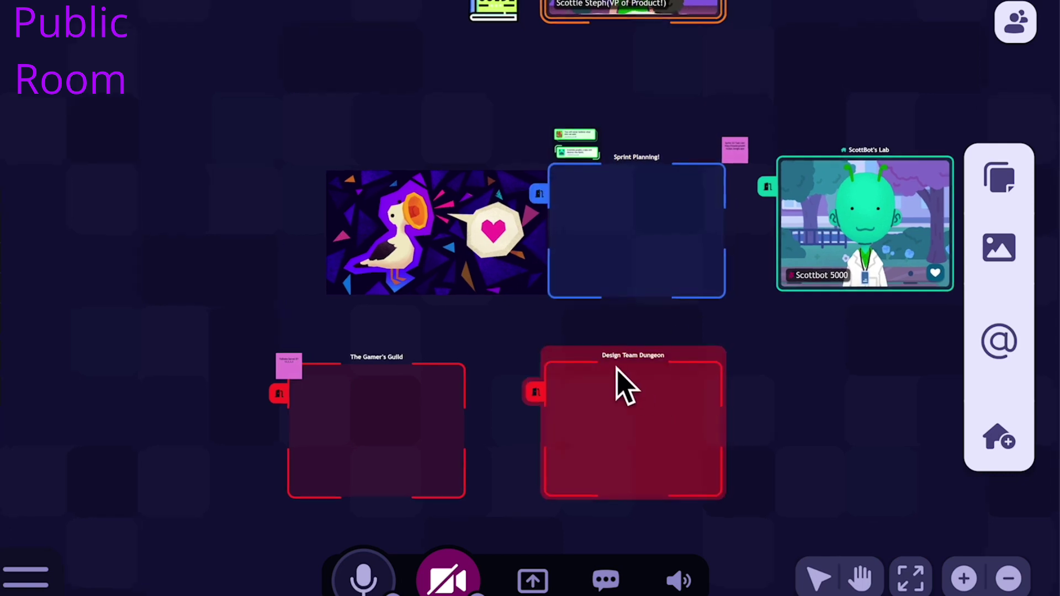
# Pan up to the red Home Room above Sprint Planning and jump back into it
pyautogui.scroll(3, 619, 375)
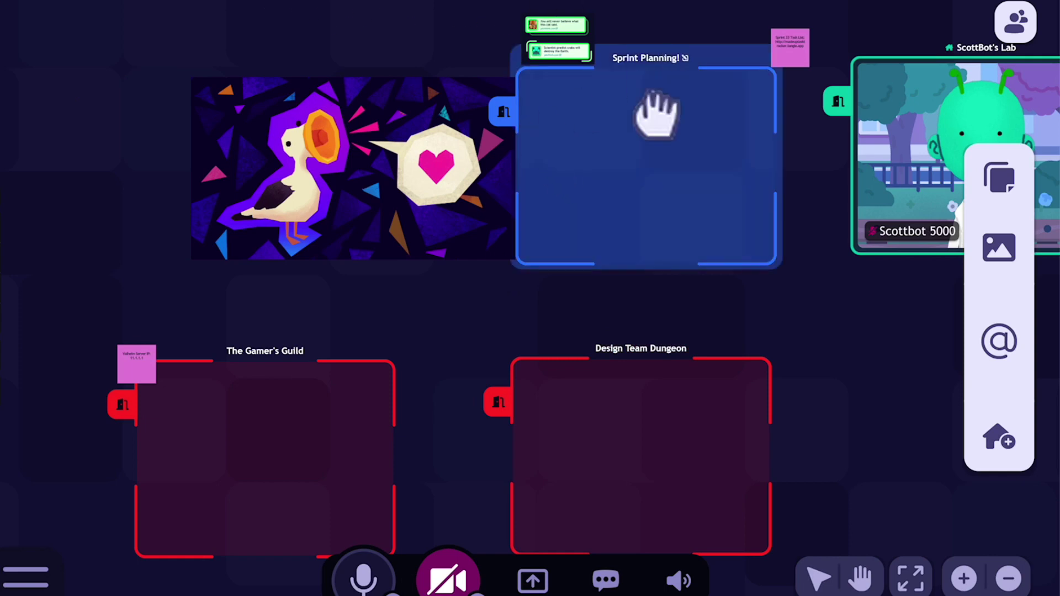
pyautogui.moveTo(670, 71); pyautogui.dragTo(343, 433)
pyautogui.moveTo(670, 119); pyautogui.dragTo(563, 326)
pyautogui.click(442, 168)
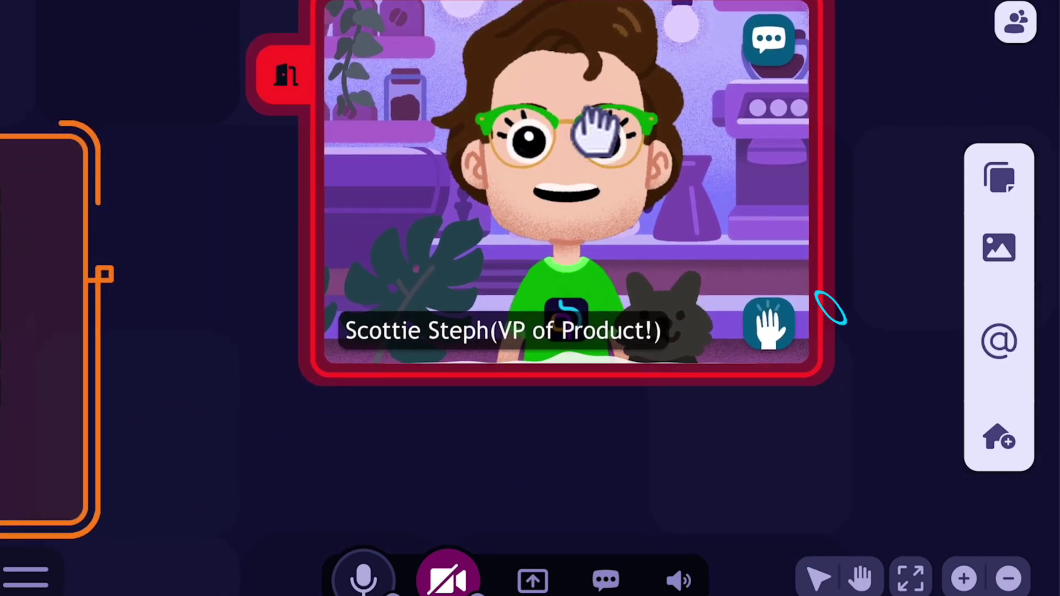
pyautogui.scroll(-5, 560, 108)
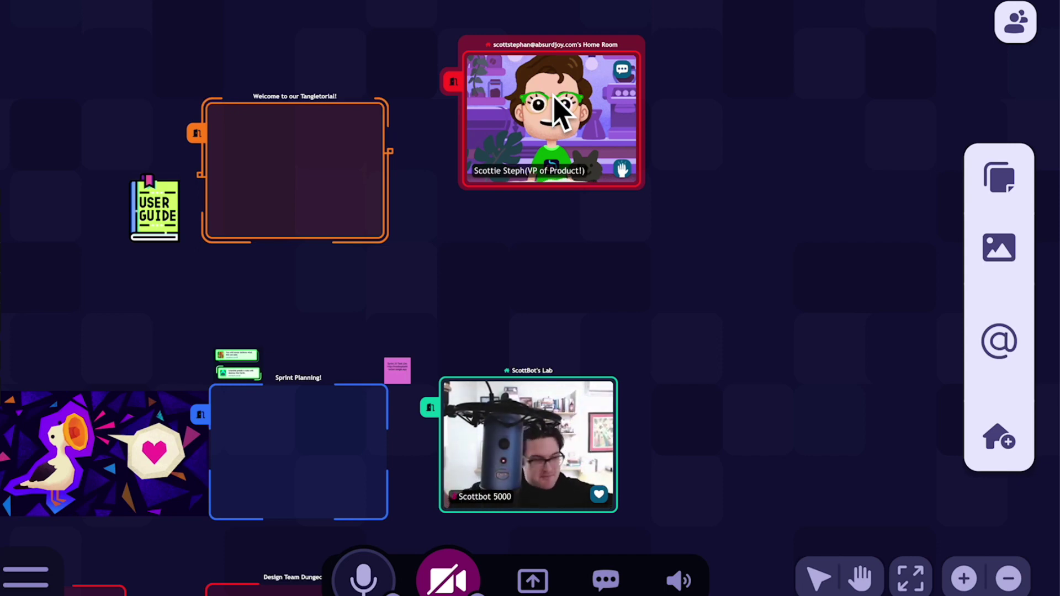
# Pan and zoom in on the red Home Room next to the Tangletorial room
pyautogui.moveTo(580, 276); pyautogui.dragTo(597, 232)
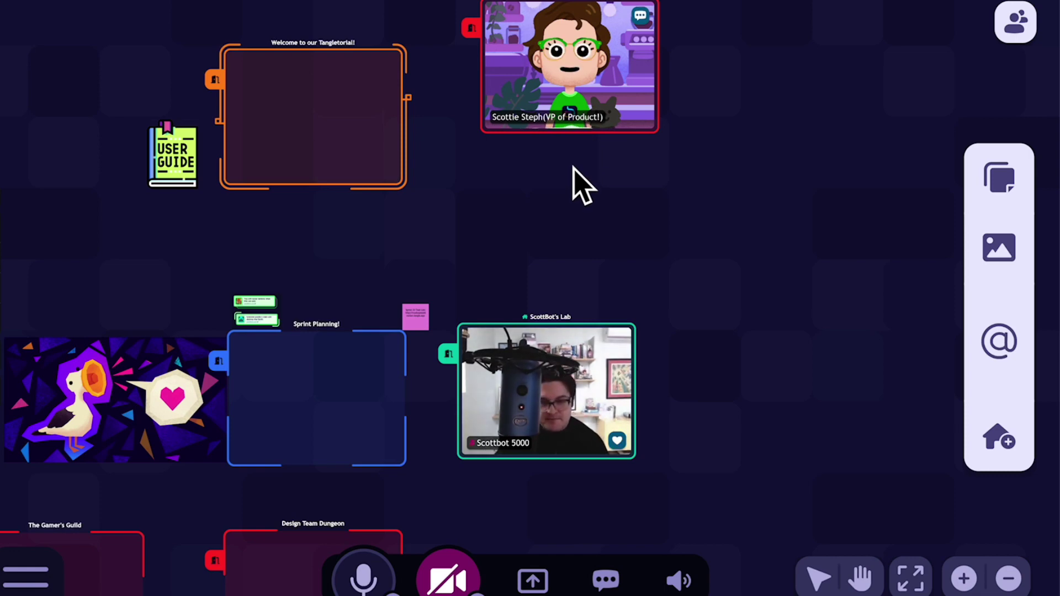
pyautogui.moveTo(641, 216); pyautogui.dragTo(575, 489)
pyautogui.scroll(3, 534, 448)
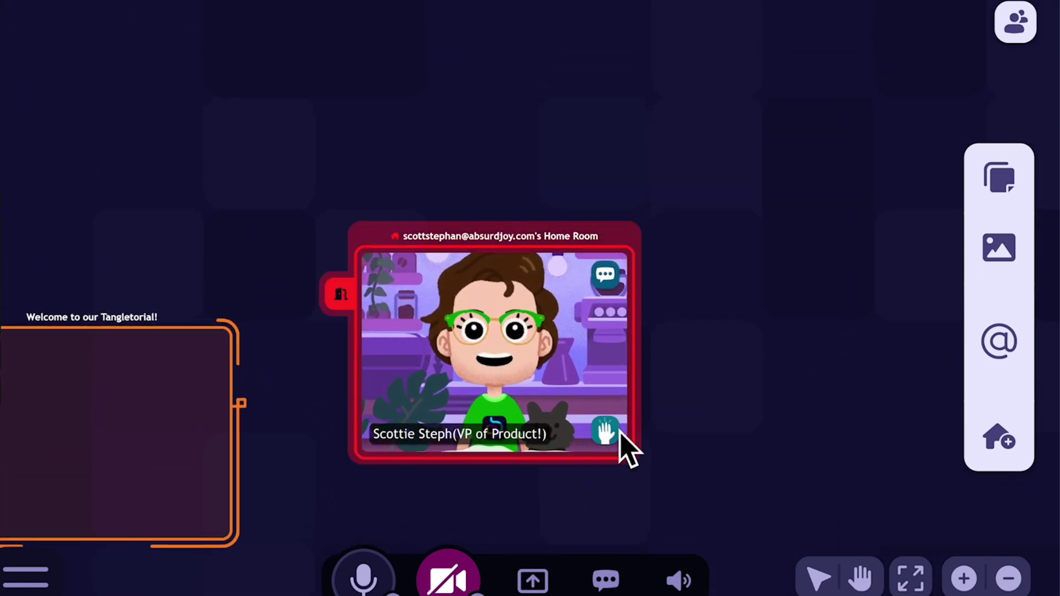
pyautogui.click(682, 585)
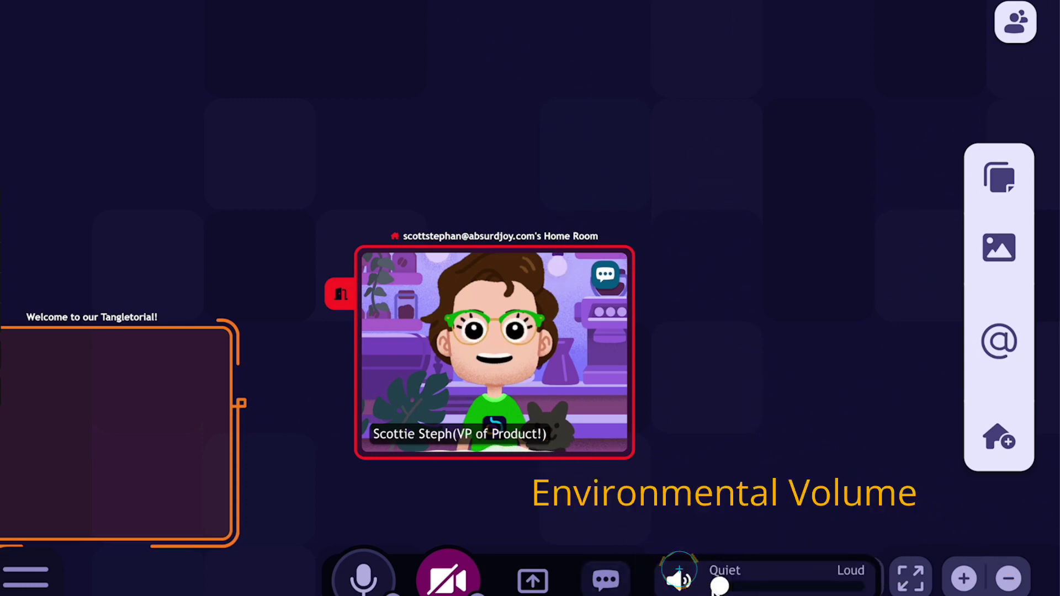
# Set the Environment Volume slider to a low level just above Quiet
pyautogui.moveTo(841, 585); pyautogui.dragTo(871, 588)
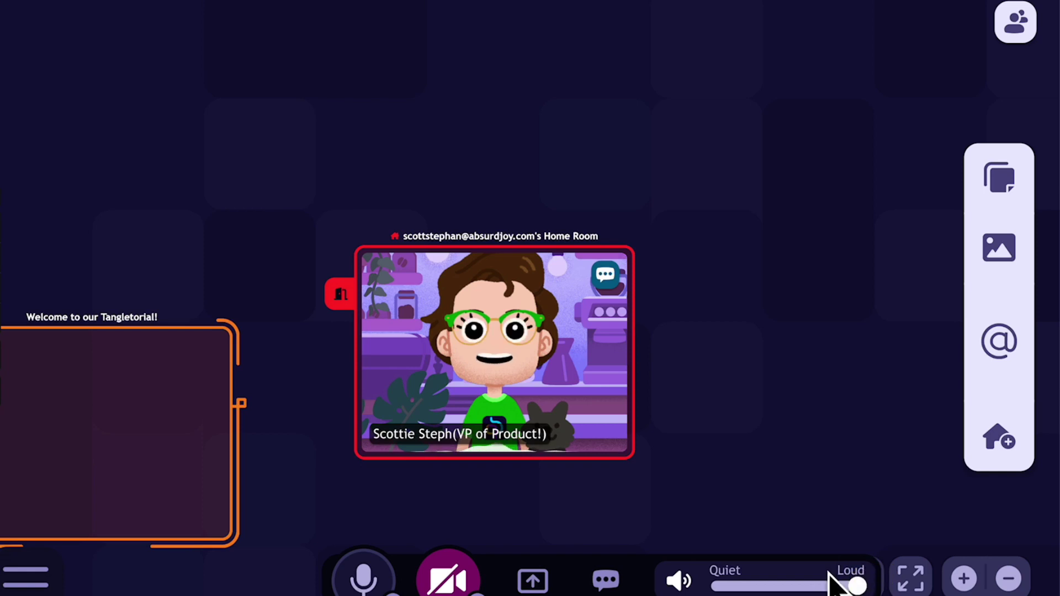
pyautogui.moveTo(857, 589); pyautogui.dragTo(706, 589)
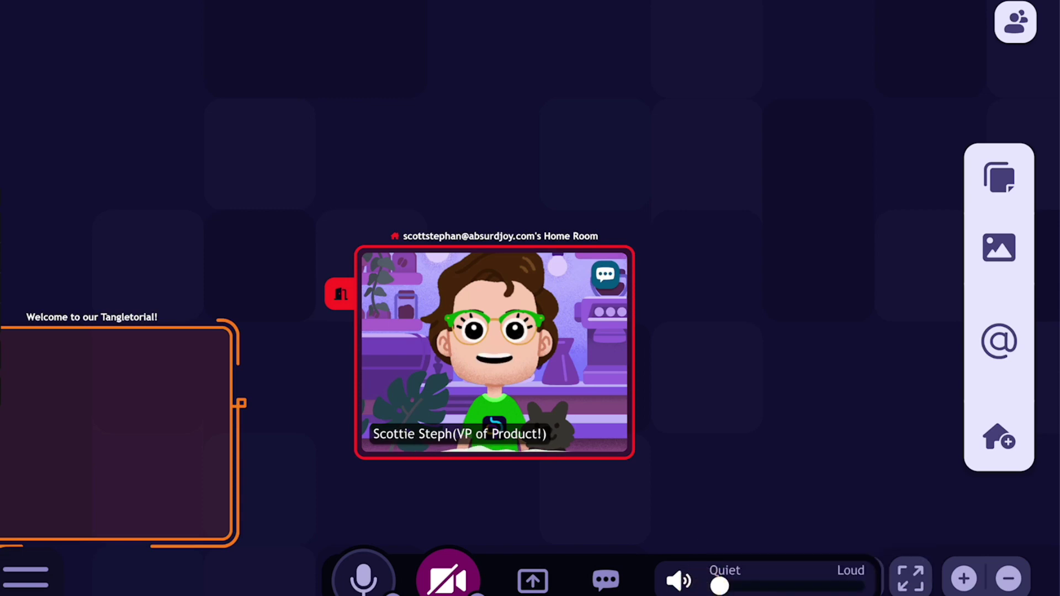
pyautogui.click(723, 586)
pyautogui.moveTo(724, 590); pyautogui.dragTo(744, 591)
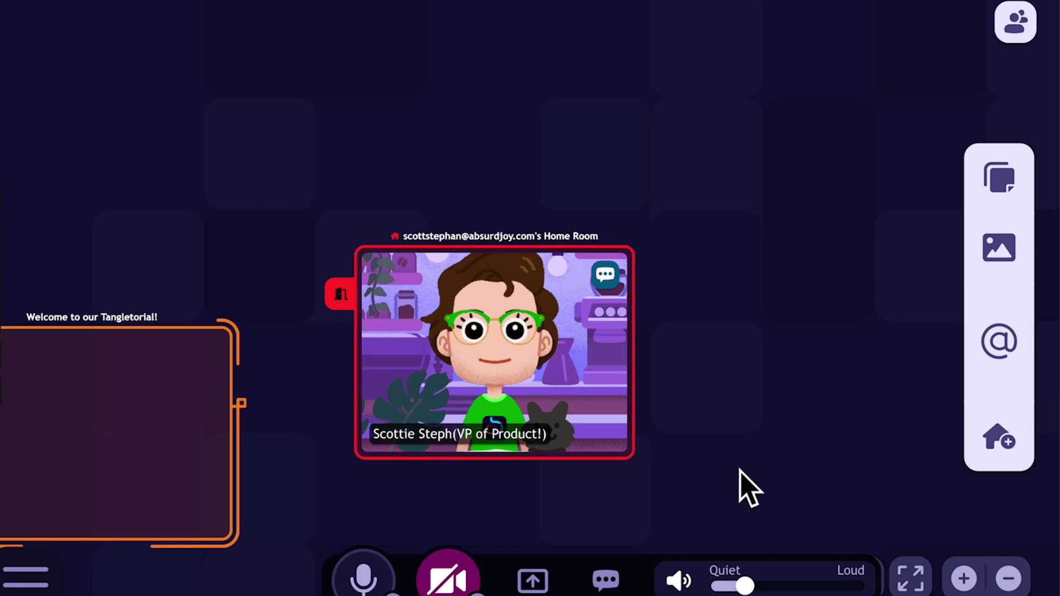
pyautogui.scroll(-3, 748, 485)
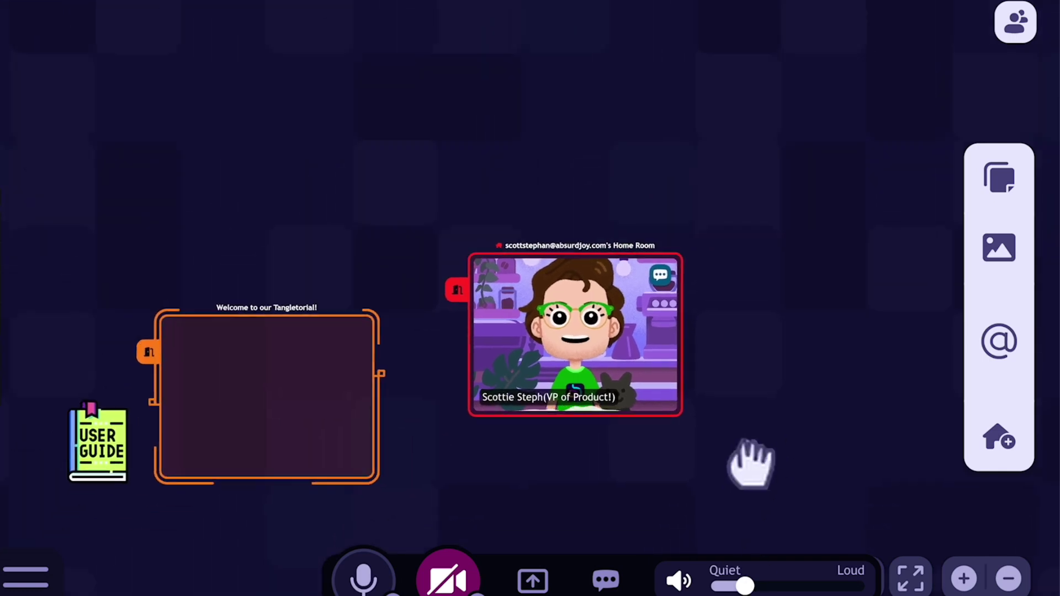
# Return the view to the red Home Room and select its tile for moving
pyautogui.moveTo(730, 491); pyautogui.dragTo(728, 328)
pyautogui.scroll(-5, 728, 330)
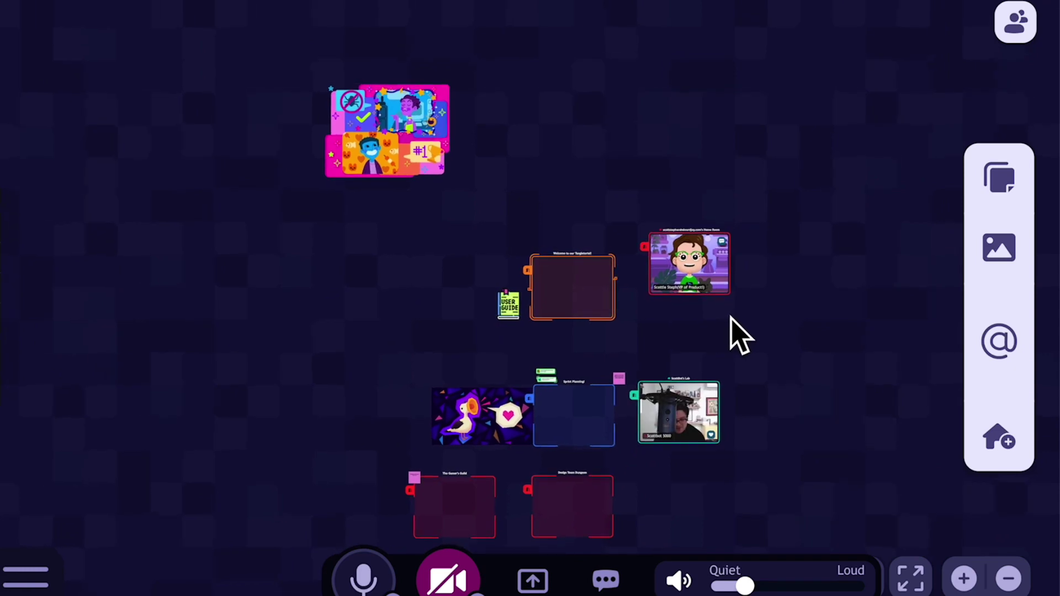
pyautogui.scroll(3, 739, 336)
pyautogui.moveTo(738, 337); pyautogui.dragTo(659, 489)
pyautogui.scroll(2, 657, 469)
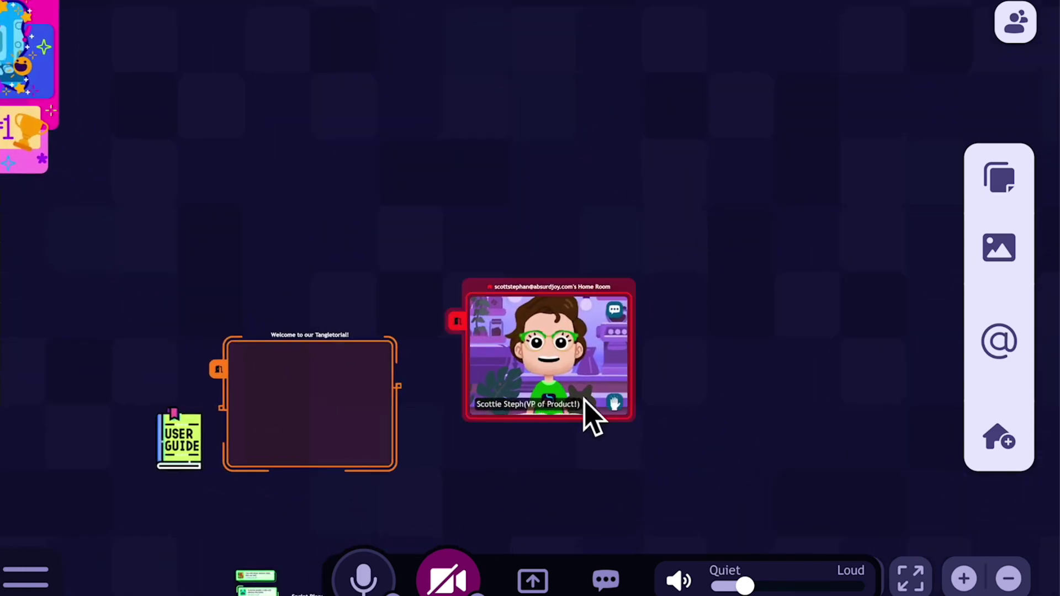
pyautogui.click(573, 285)
pyautogui.click(628, 278)
pyautogui.moveTo(635, 287); pyautogui.dragTo(635, 312)
# Drop the Home Room tile beside the Welcome room and close its door
pyautogui.click(659, 224)
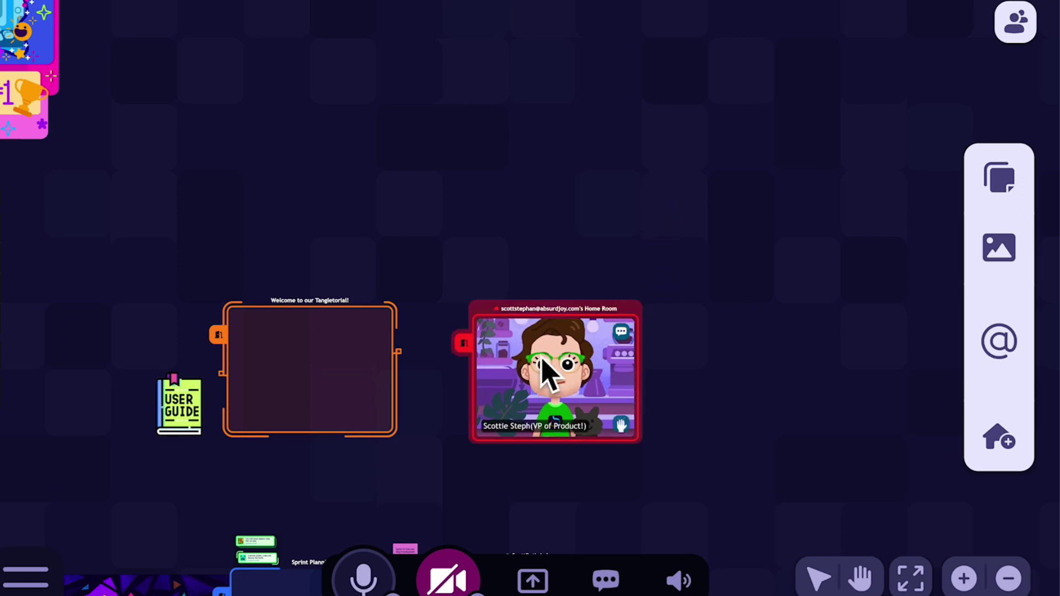
pyautogui.scroll(3, 546, 372)
pyautogui.moveTo(540, 414); pyautogui.dragTo(549, 374)
pyautogui.scroll(4, 549, 373)
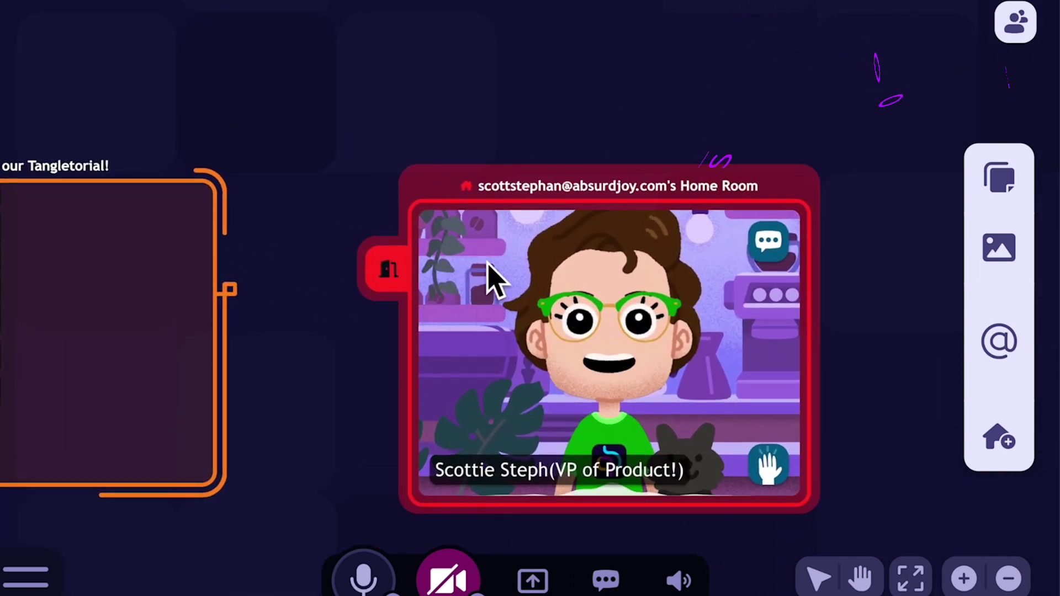
pyautogui.click(389, 271)
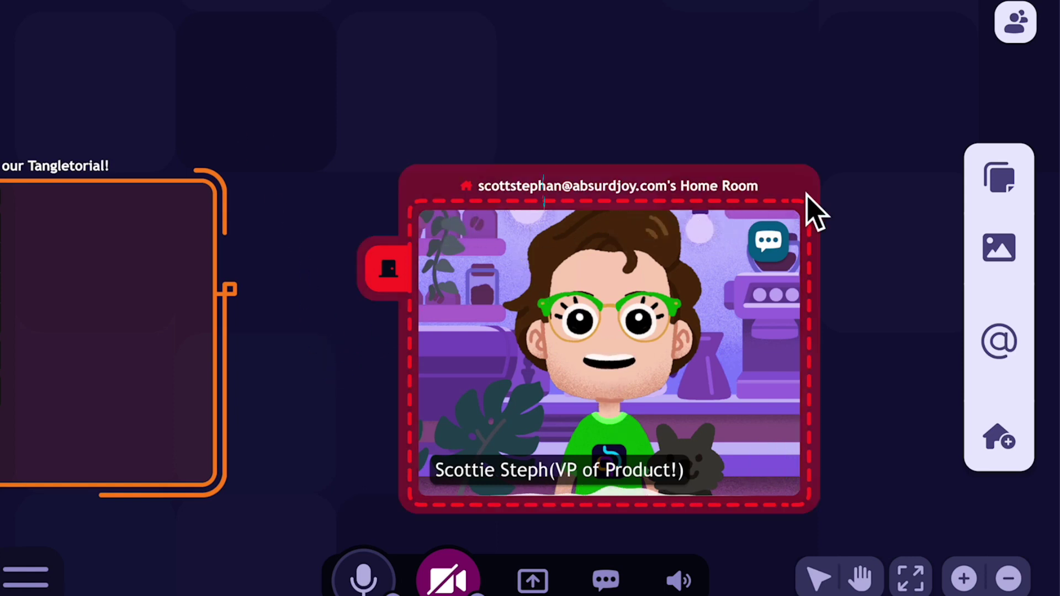
pyautogui.moveTo(643, 448); pyautogui.dragTo(580, 306)
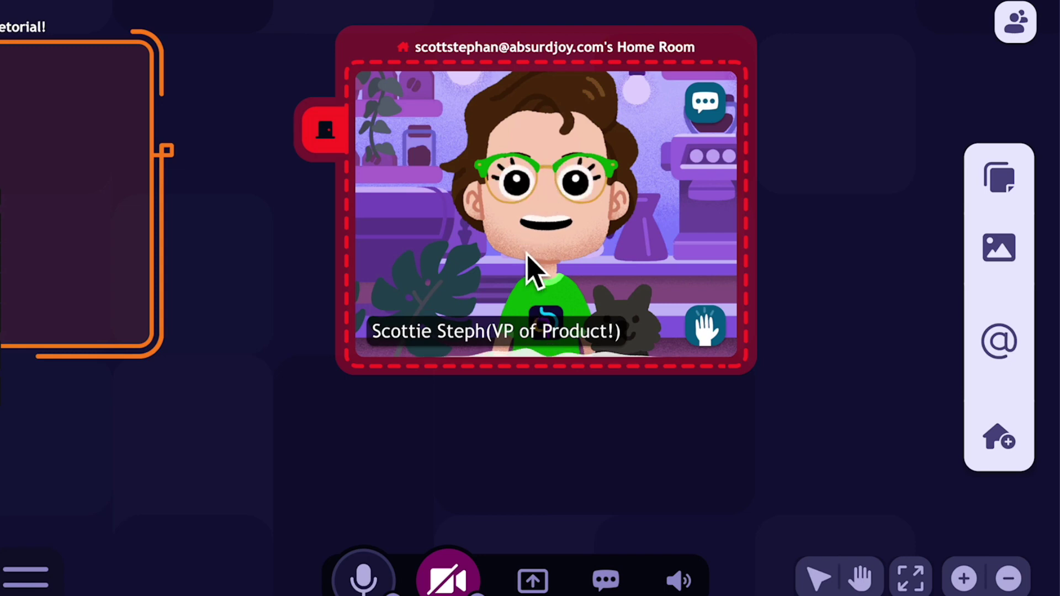
# Set your status to 'Hello!' and reopen the Home Room's door
pyautogui.click(710, 112)
pyautogui.write('Hello')
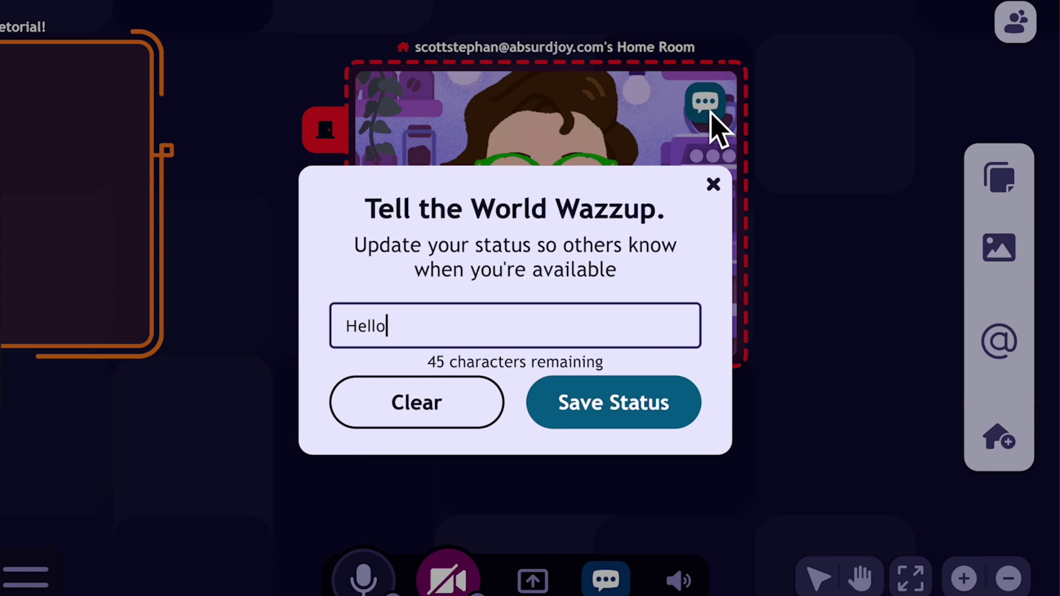
pyautogui.write('!')
pyautogui.press('Return')
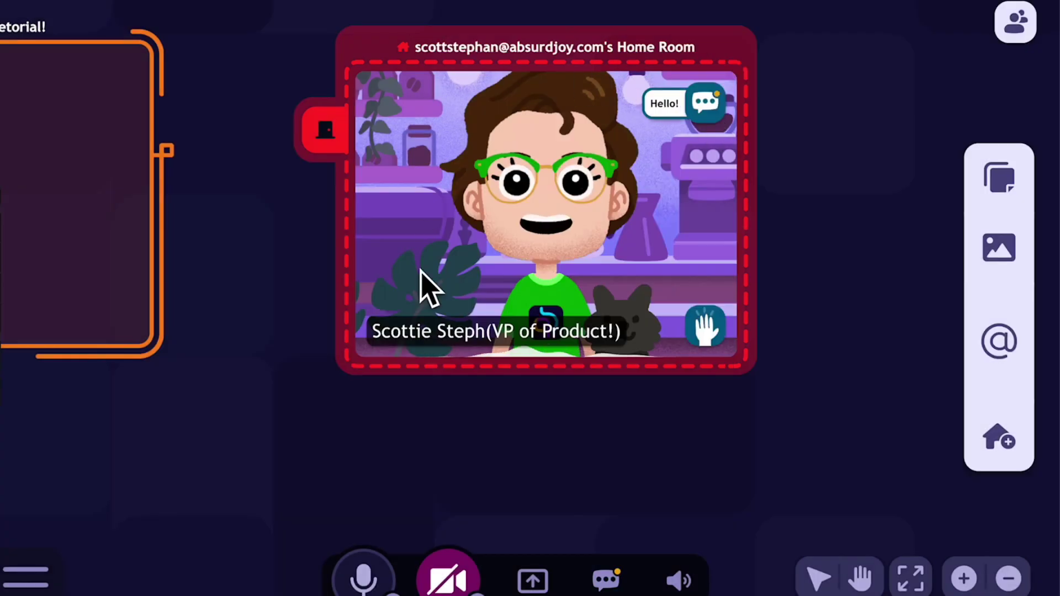
pyautogui.scroll(-6, 456, 350)
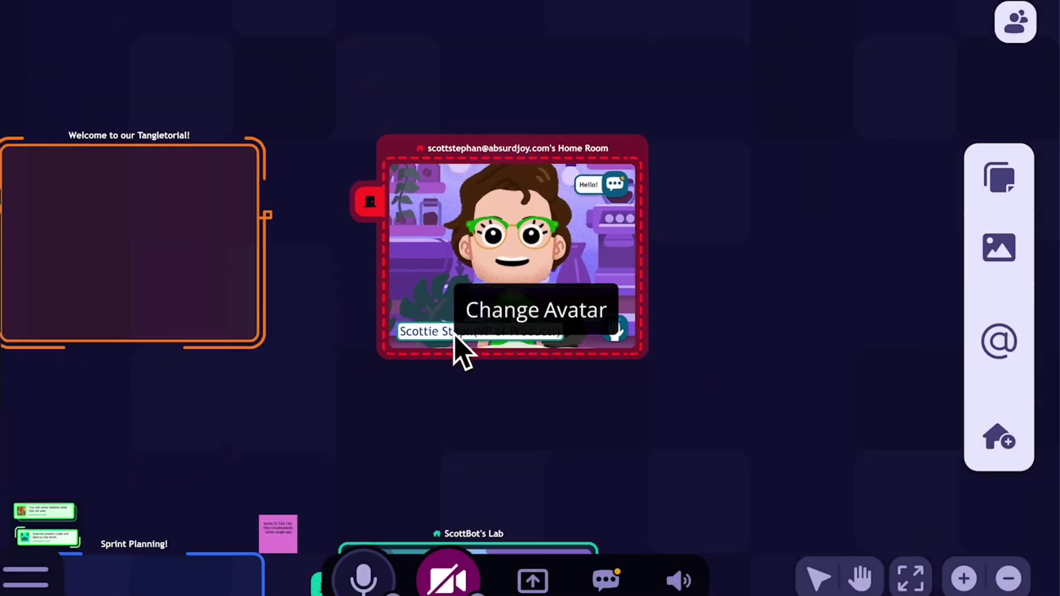
pyautogui.click(460, 118)
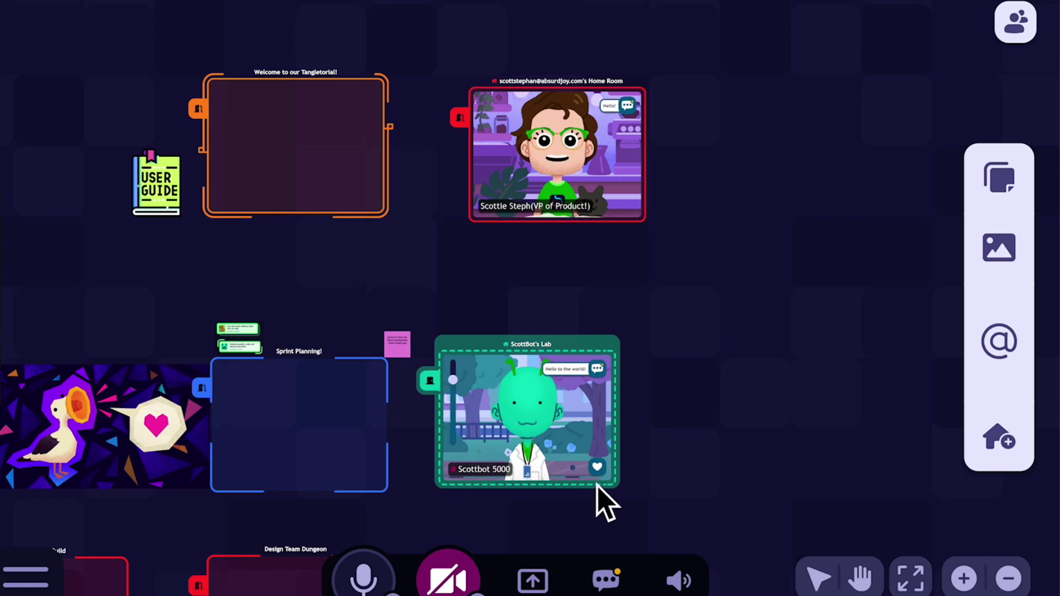
# Zoom in to see ScottBot's Lab reading 'In a big meeting!', then center and select the Home Room
pyautogui.scroll(1, 590, 386)
pyautogui.scroll(5, 593, 419)
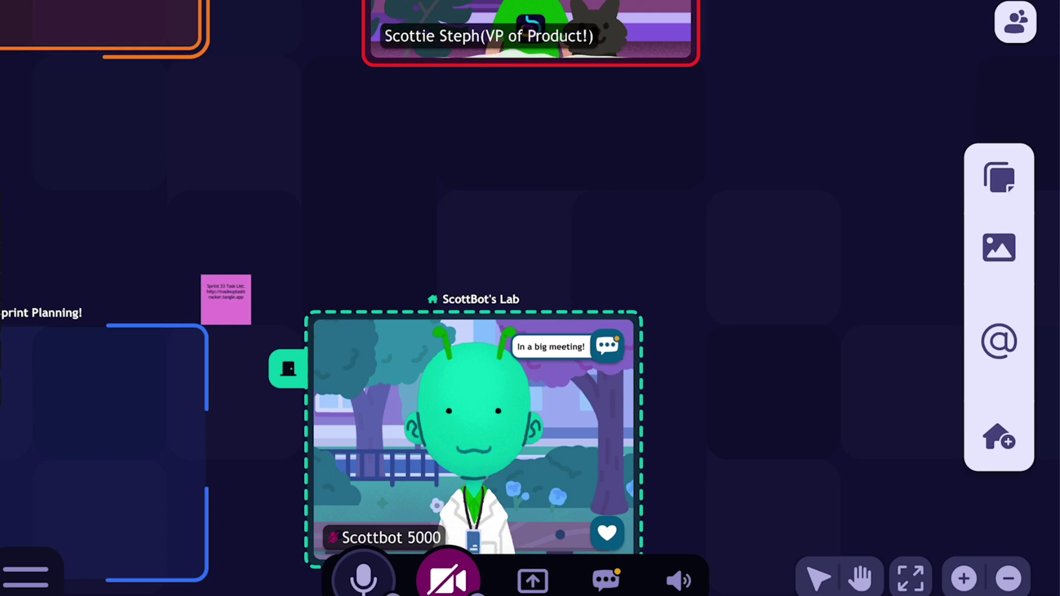
pyautogui.click(633, 224)
pyautogui.moveTo(523, 183); pyautogui.dragTo(616, 430)
pyautogui.click(668, 264)
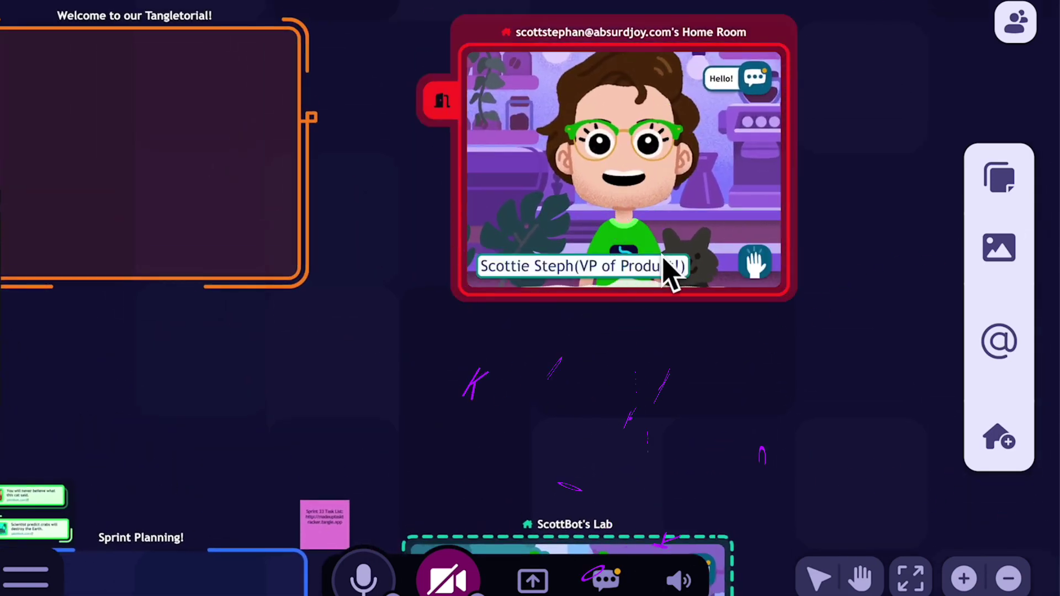
# Answer the knock at the Home Room, then close the door so the visitor is sent out
pyautogui.moveTo(615, 366); pyautogui.dragTo(567, 396)
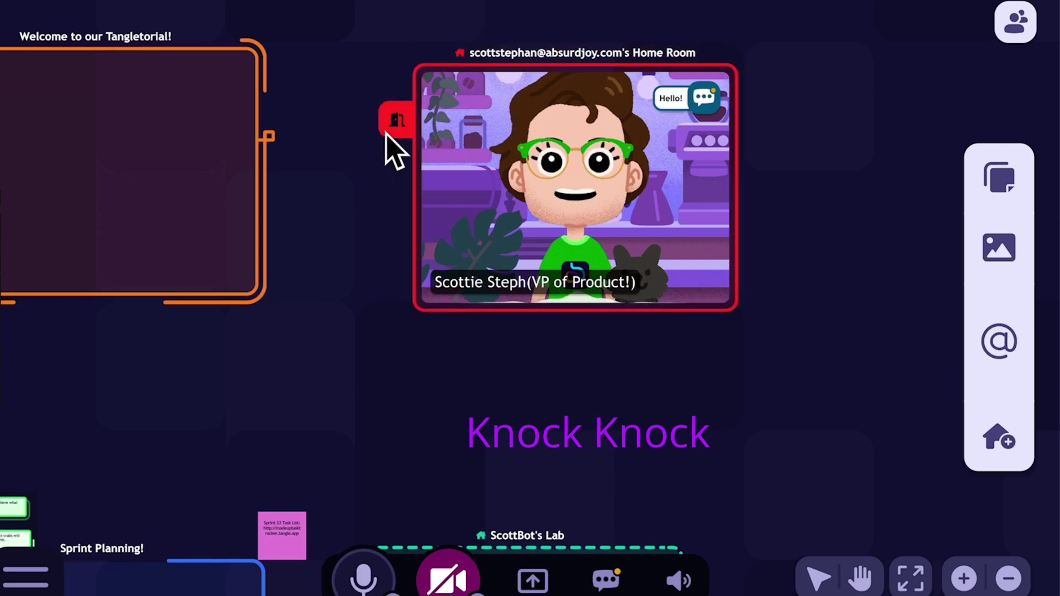
pyautogui.click(398, 121)
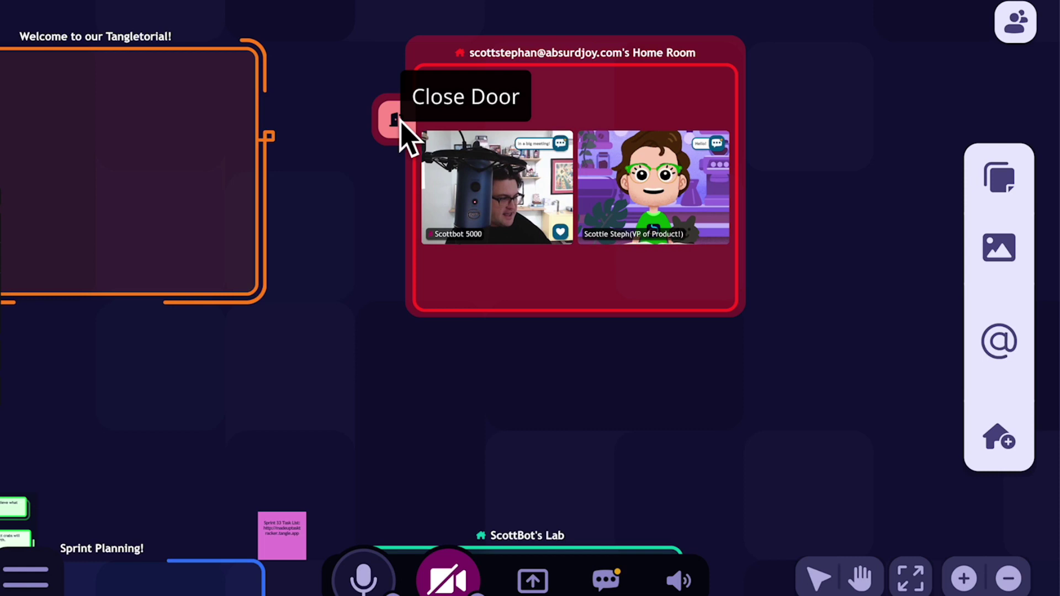
pyautogui.click(566, 218)
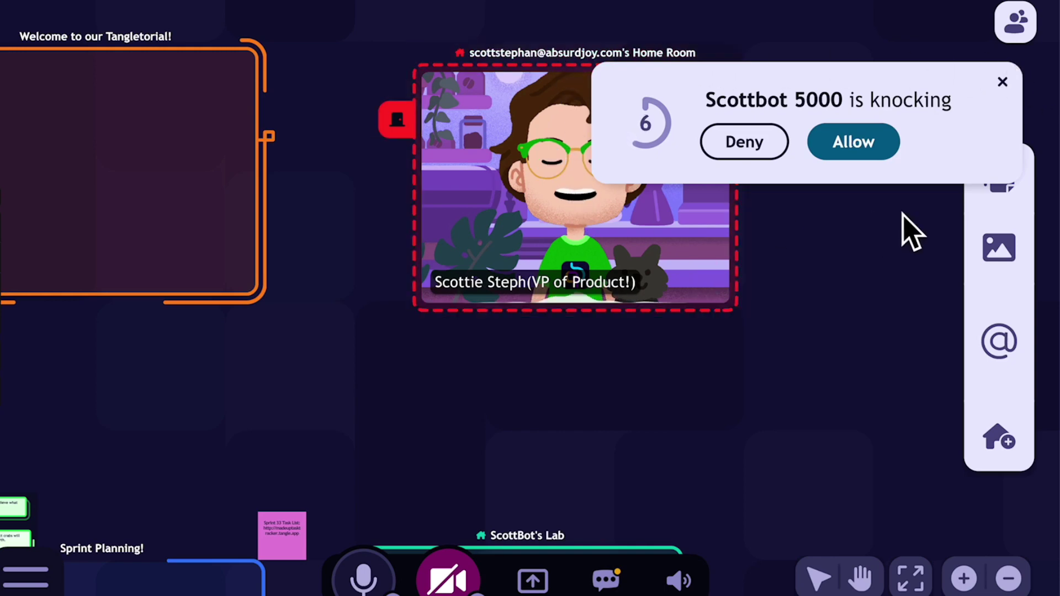
# Let the knocking Scottbot 5000 into the Home Room and dismiss the entry confirmation
pyautogui.click(839, 147)
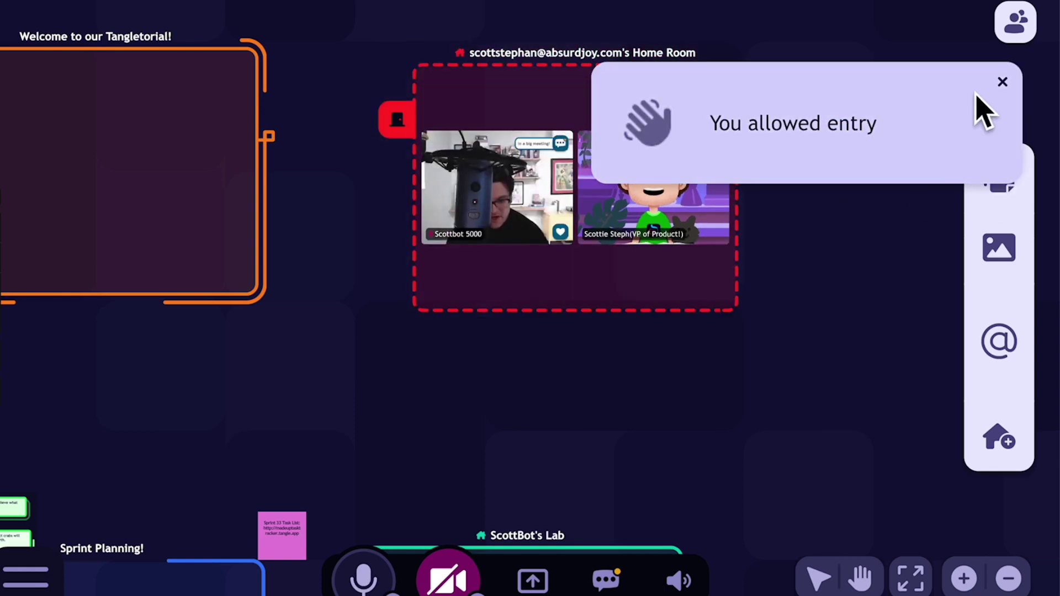
pyautogui.click(1002, 82)
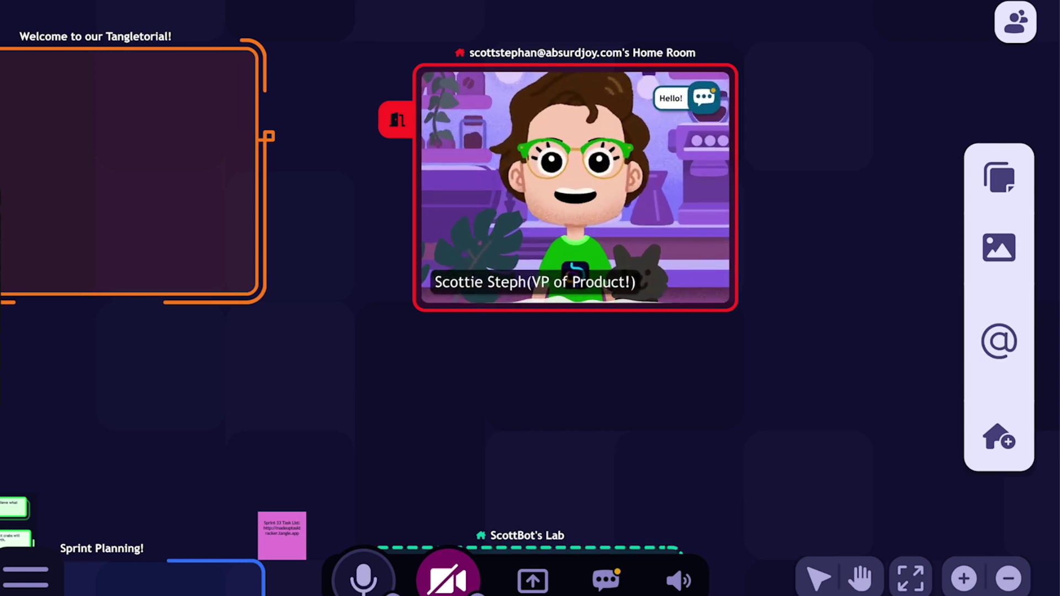
# Knock on ScottBot's Lab door and dismiss the no-answer notice
pyautogui.scroll(-2, 568, 473)
pyautogui.moveTo(568, 473); pyautogui.dragTo(651, 267)
pyautogui.scroll(-3, 649, 267)
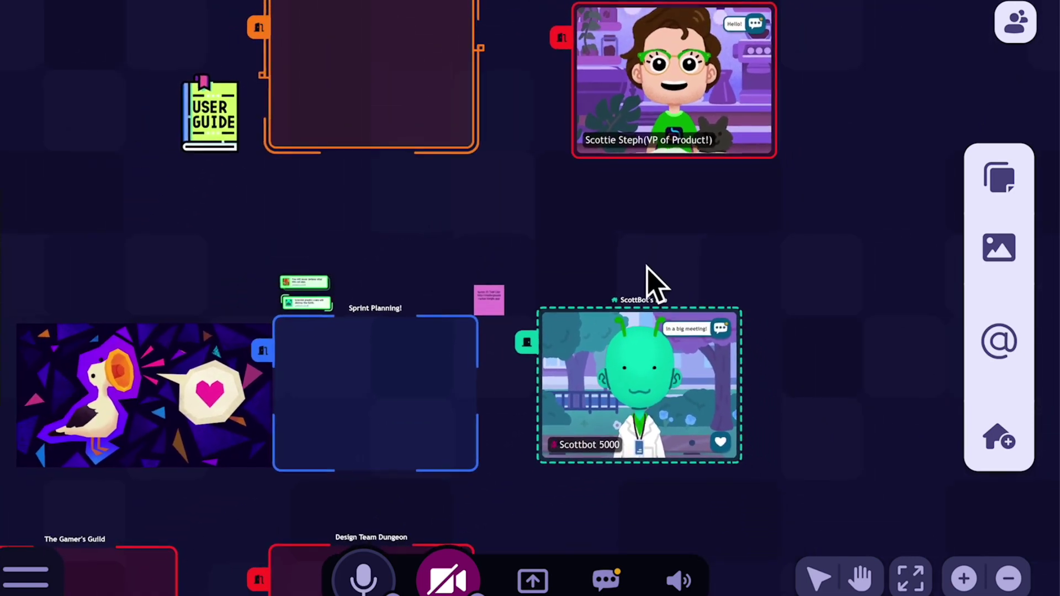
pyautogui.click(517, 364)
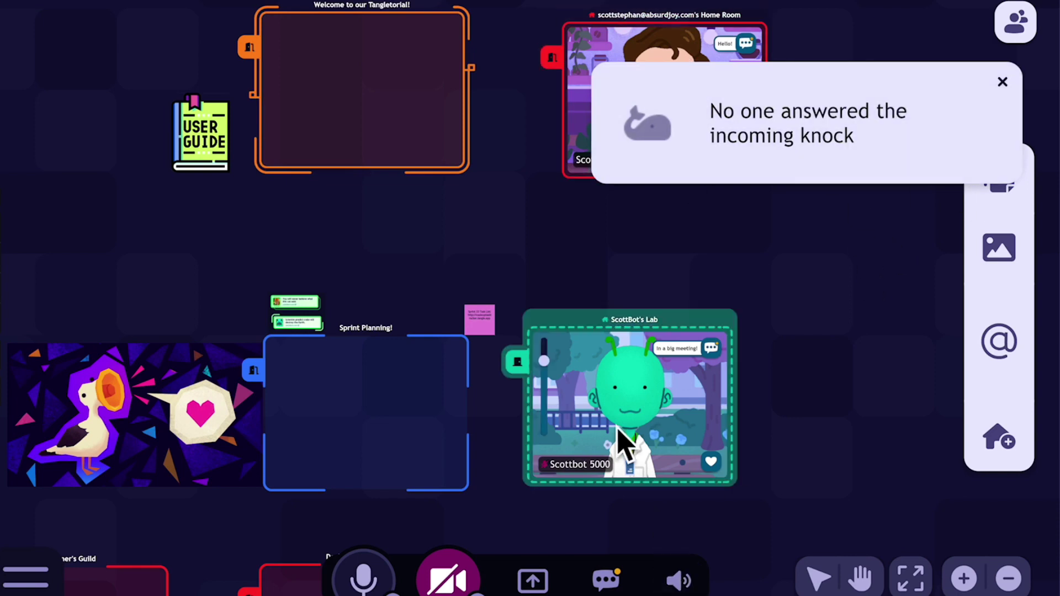
pyautogui.click(1003, 82)
# Leave a sticky note in ScottBot's Lab reading 'Hey-- I stopped by, call me after your meeting!'
pyautogui.moveTo(1010, 194); pyautogui.dragTo(670, 409)
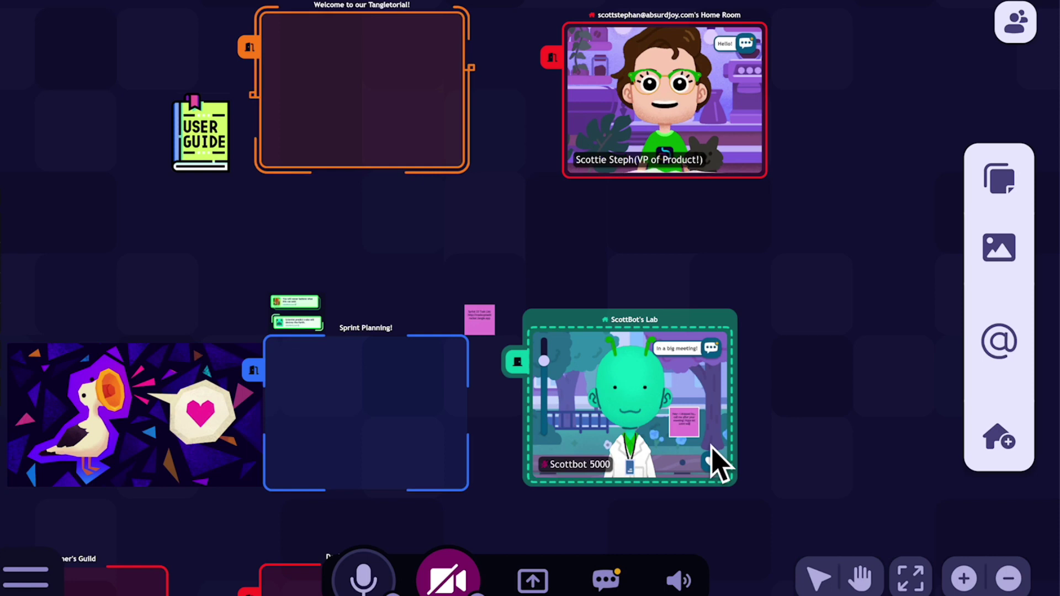
pyautogui.scroll(5, 689, 433)
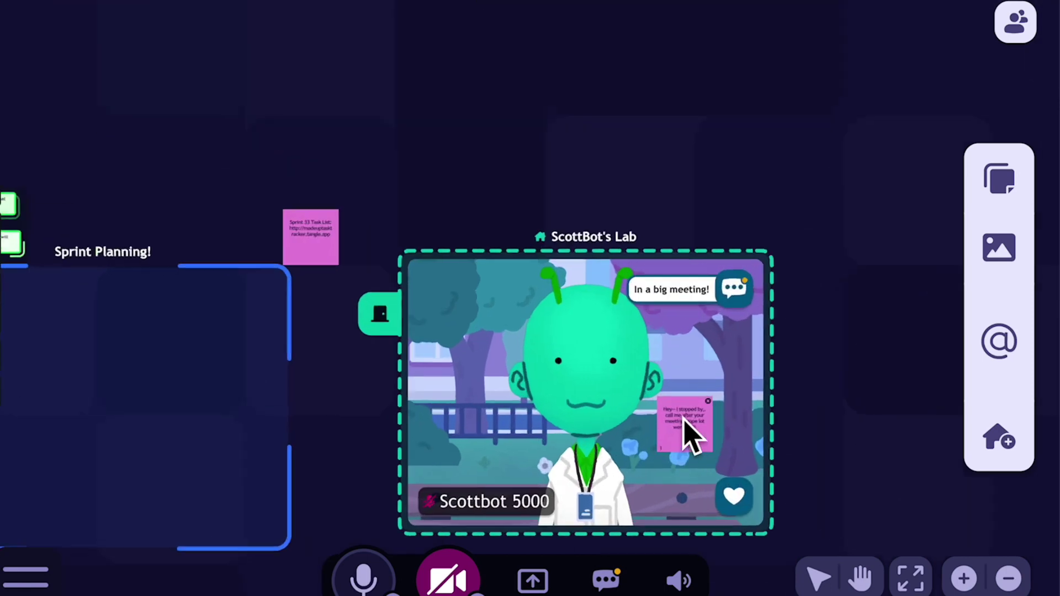
pyautogui.moveTo(696, 456); pyautogui.dragTo(483, 323)
pyautogui.scroll(-5, 694, 309)
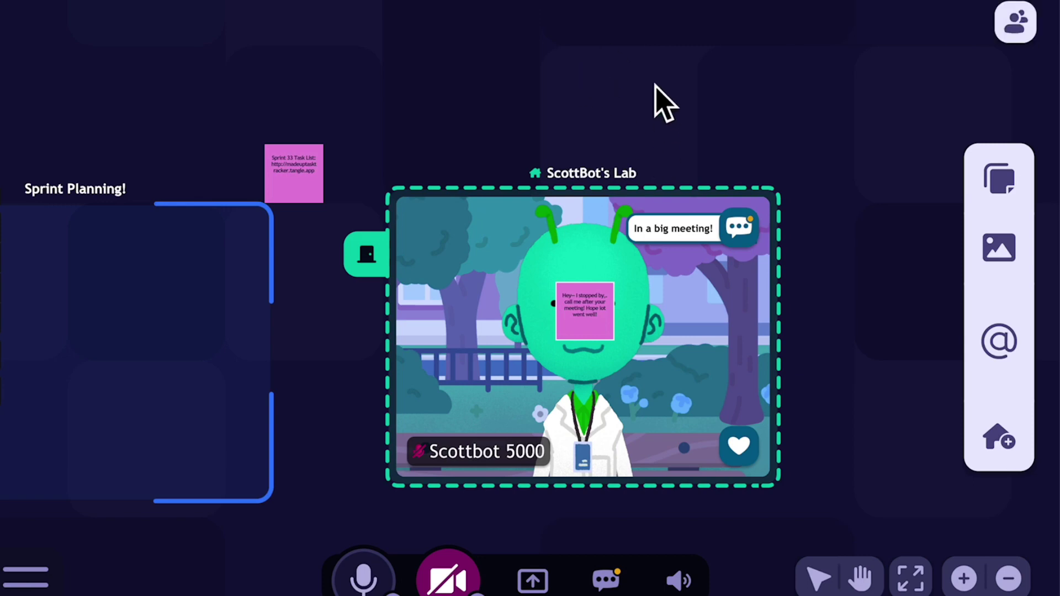
pyautogui.scroll(-10, 759, 124)
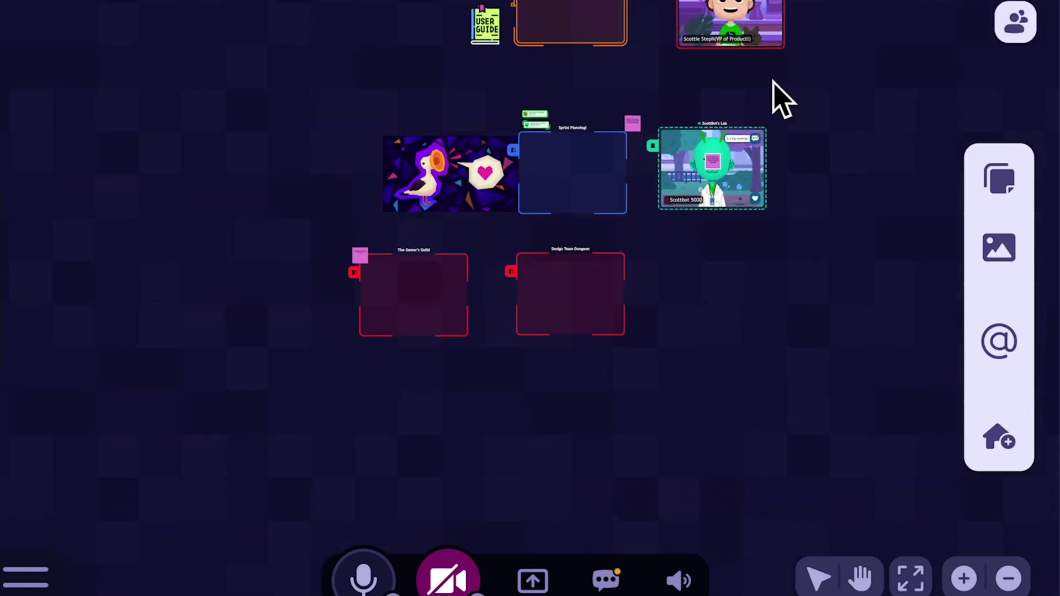
# Rename the home room to 'Scott'es Tangle Academy!'
pyautogui.scroll(10, 611, 204)
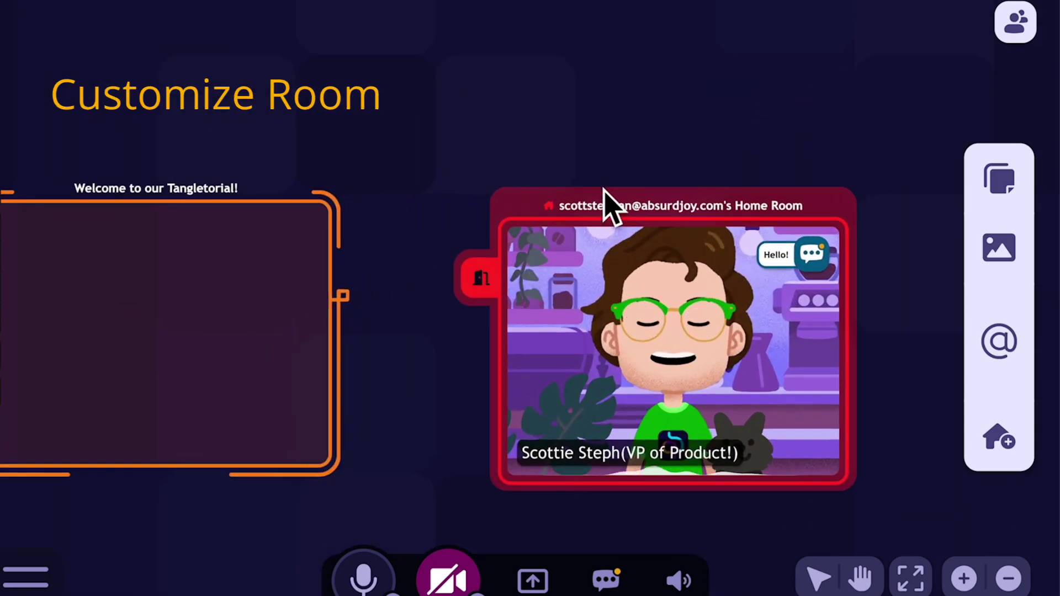
pyautogui.moveTo(655, 168); pyautogui.dragTo(575, 173)
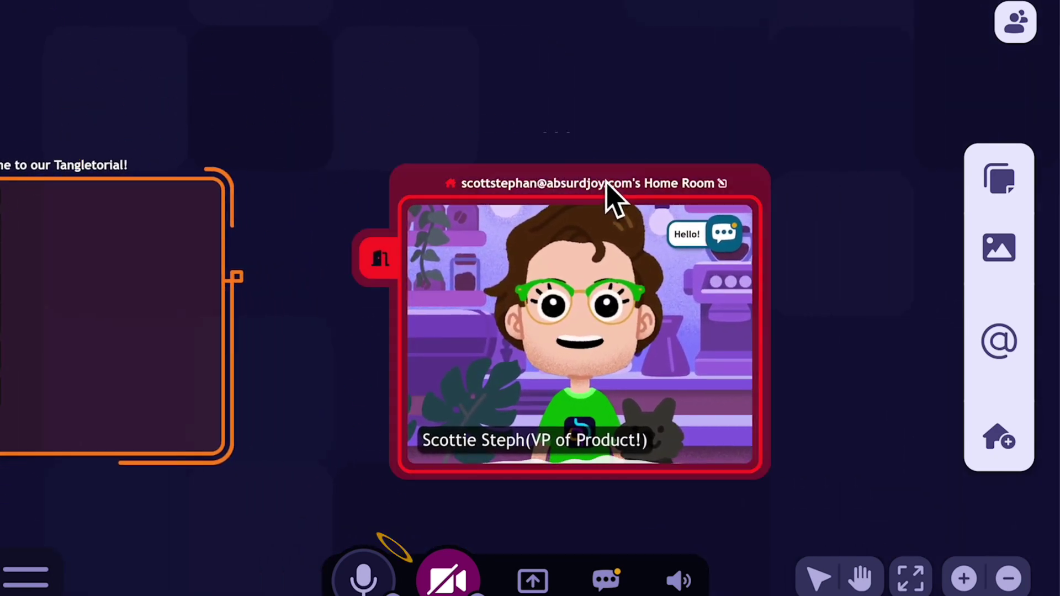
pyautogui.click(607, 185)
pyautogui.doubleClick(608, 185)
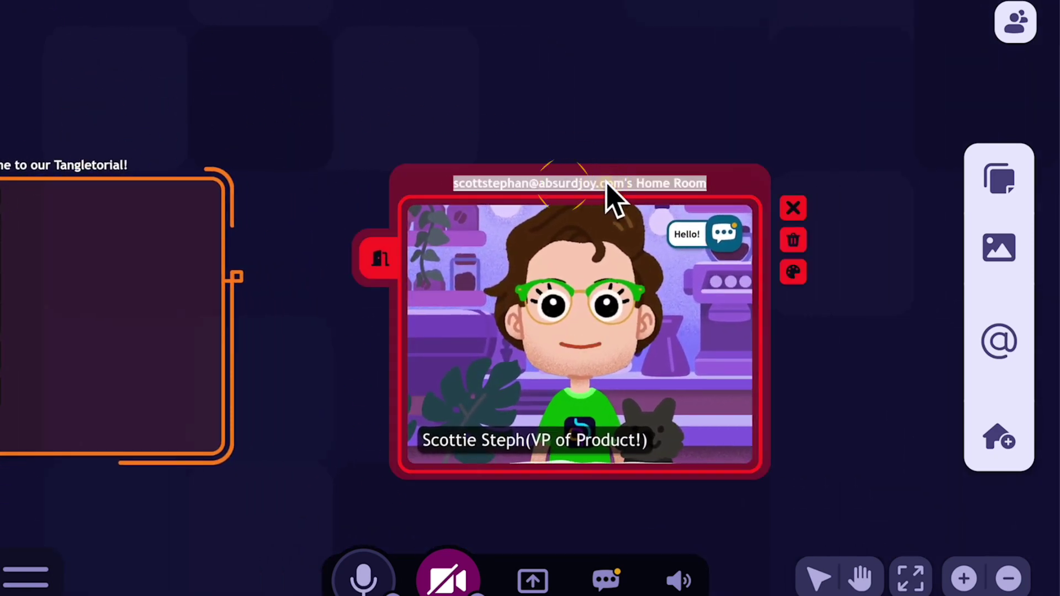
pyautogui.press('BackSpace')
pyautogui.write('Scott')
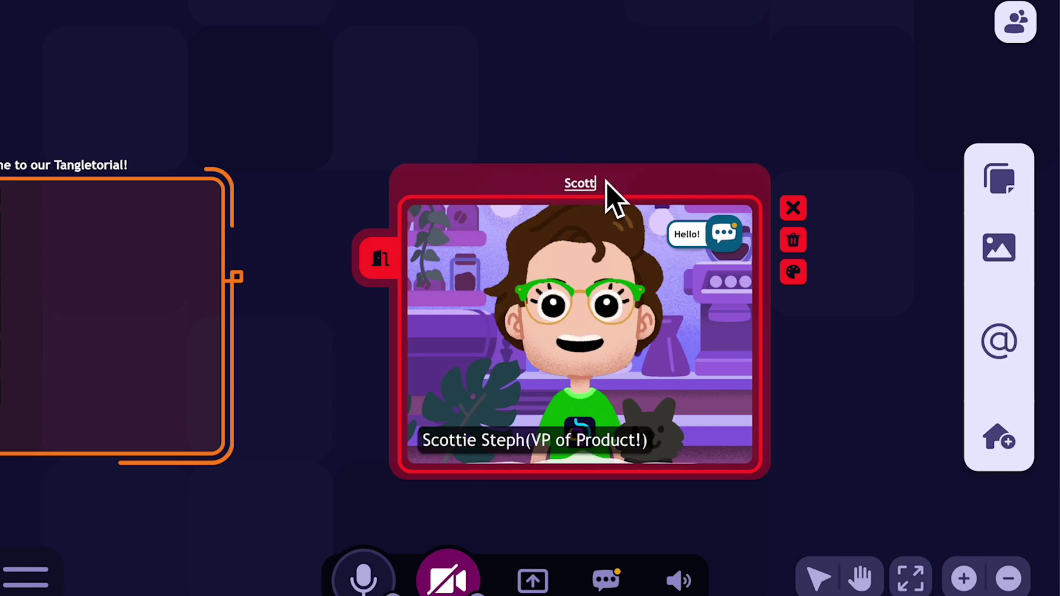
pyautogui.write("'es Tangle Academy")
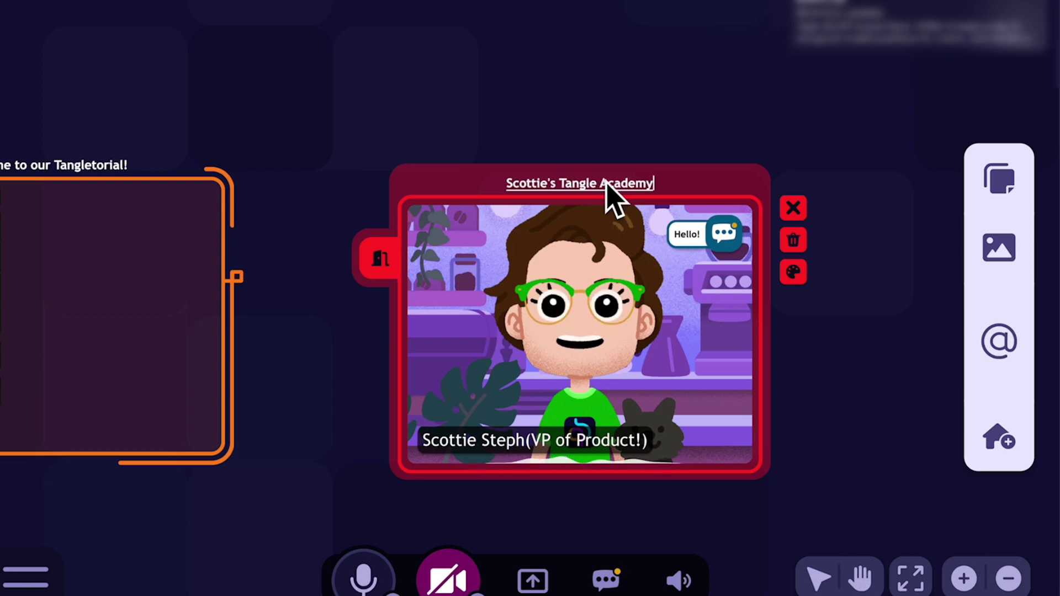
pyautogui.write('!')
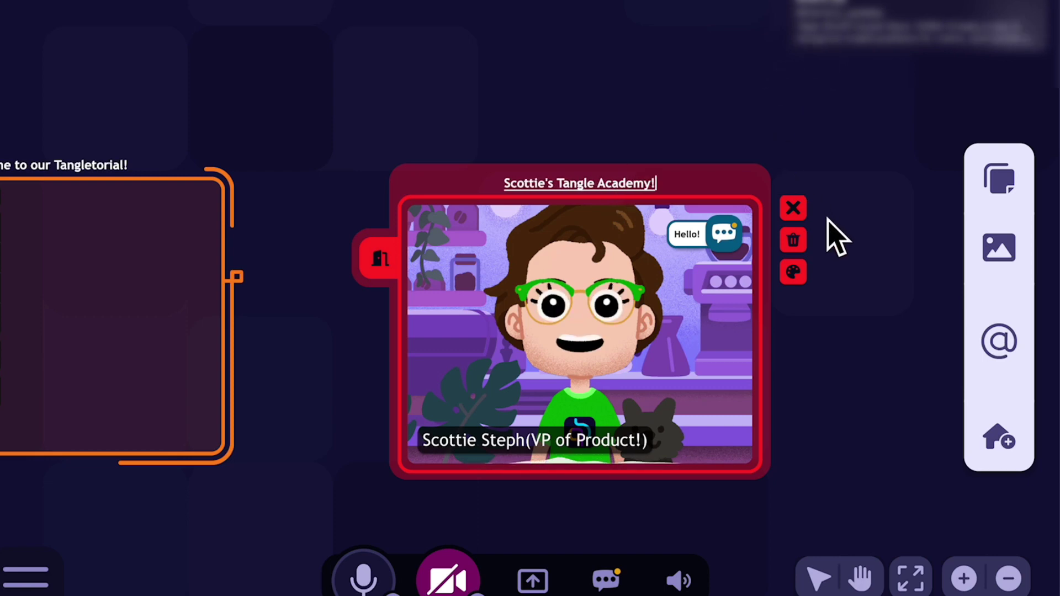
# Recolour the room magenta, finish editing, and pan to the Tangletorial welcome room
pyautogui.click(794, 271)
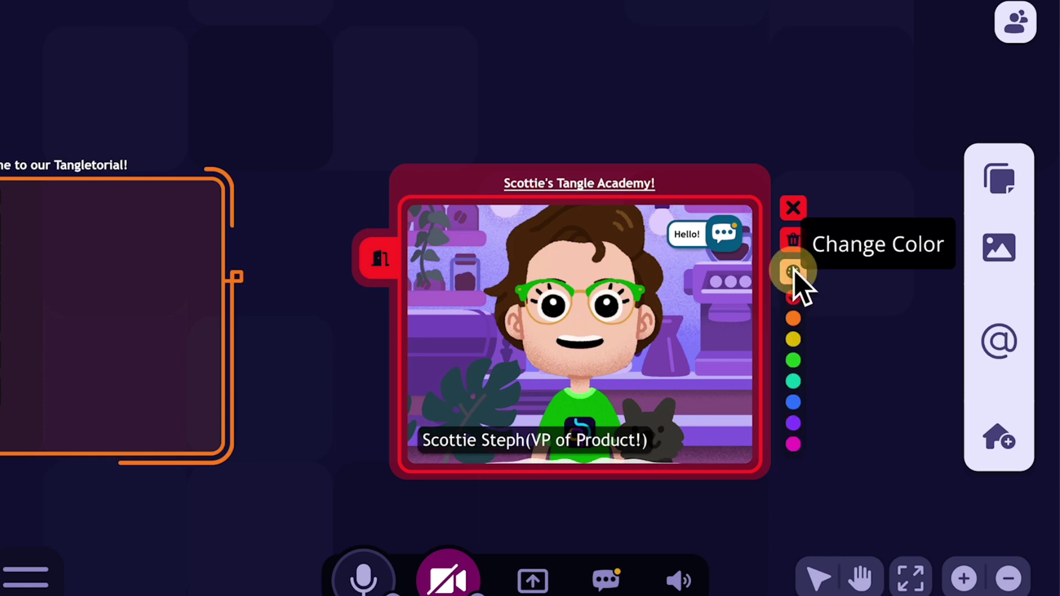
pyautogui.click(794, 444)
pyautogui.click(709, 69)
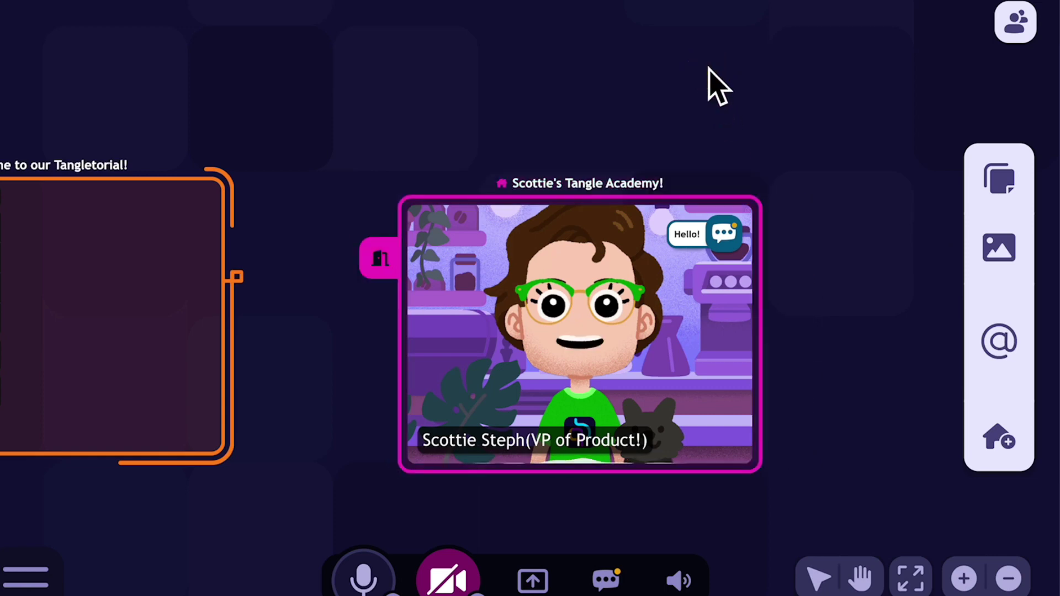
pyautogui.click(635, 185)
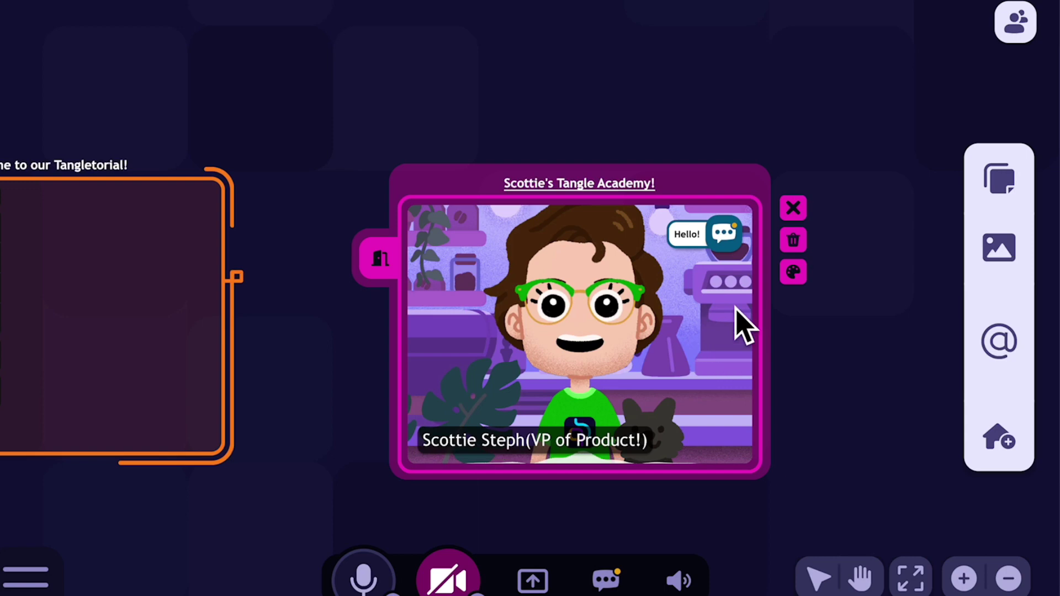
pyautogui.click(860, 274)
pyautogui.moveTo(310, 290); pyautogui.dragTo(481, 118)
# Move the Tangle Academy room to the right of ScottBot's Lab, then join the lab
pyautogui.moveTo(829, 83); pyautogui.dragTo(478, 149)
pyautogui.scroll(-5, 611, 272)
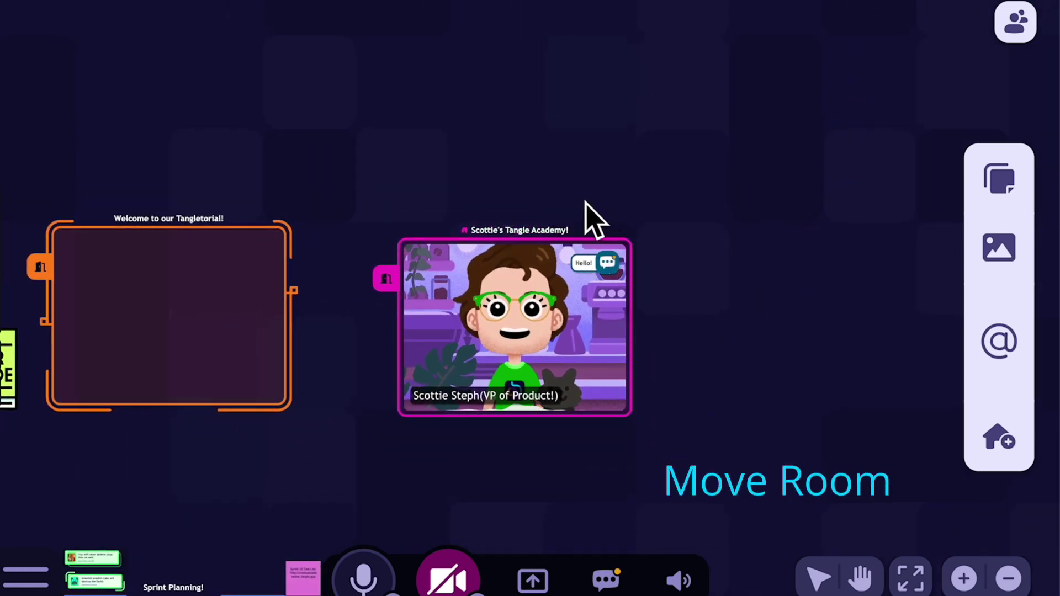
pyautogui.moveTo(620, 237); pyautogui.dragTo(623, 207)
pyautogui.moveTo(757, 367); pyautogui.dragTo(812, 171)
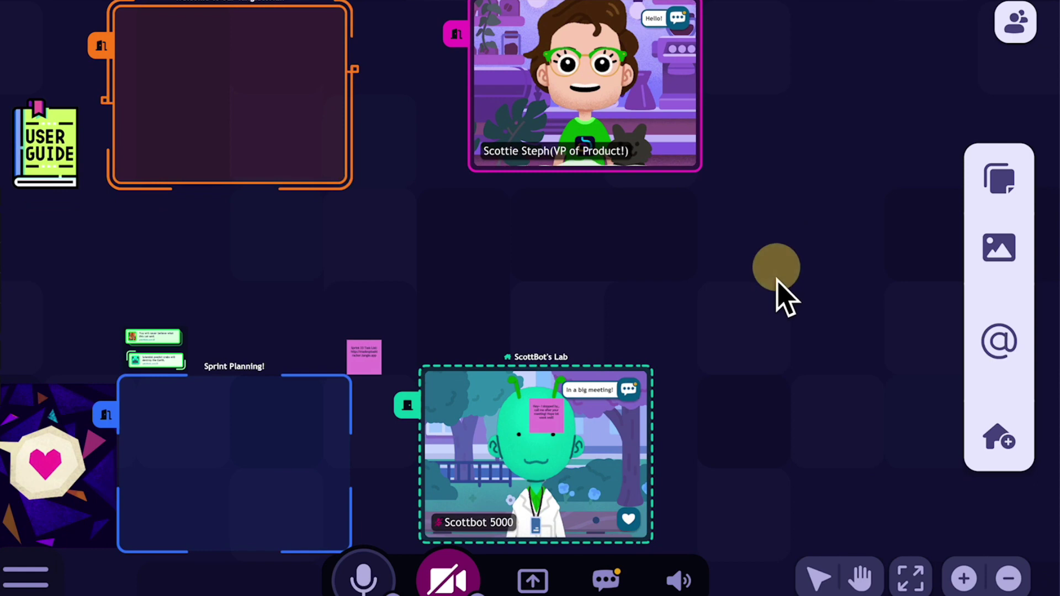
pyautogui.moveTo(781, 284); pyautogui.dragTo(542, 244)
pyautogui.scroll(-3, 569, 260)
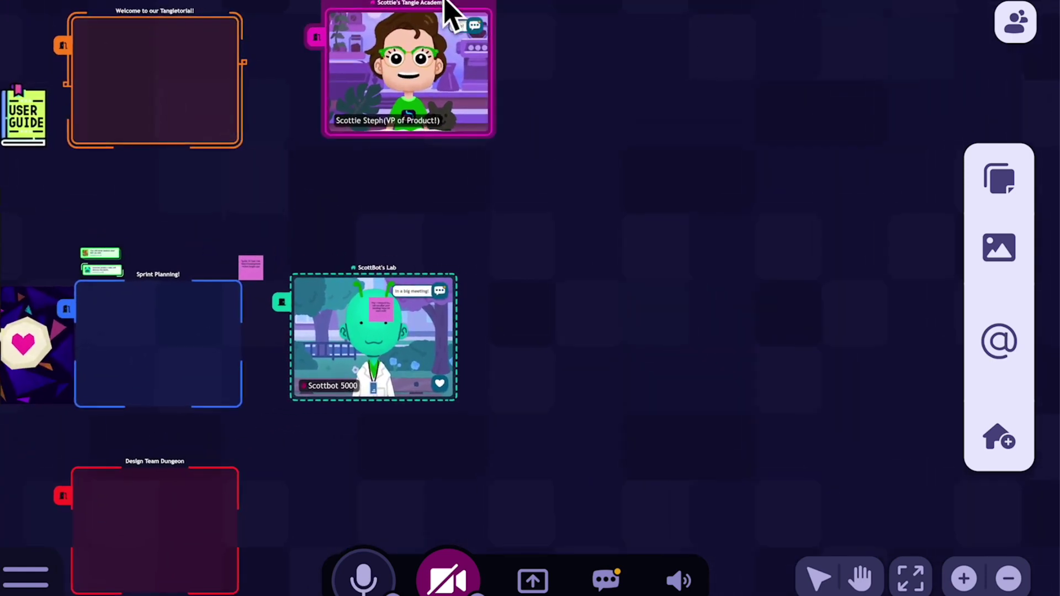
pyautogui.moveTo(479, 21); pyautogui.dragTo(646, 268)
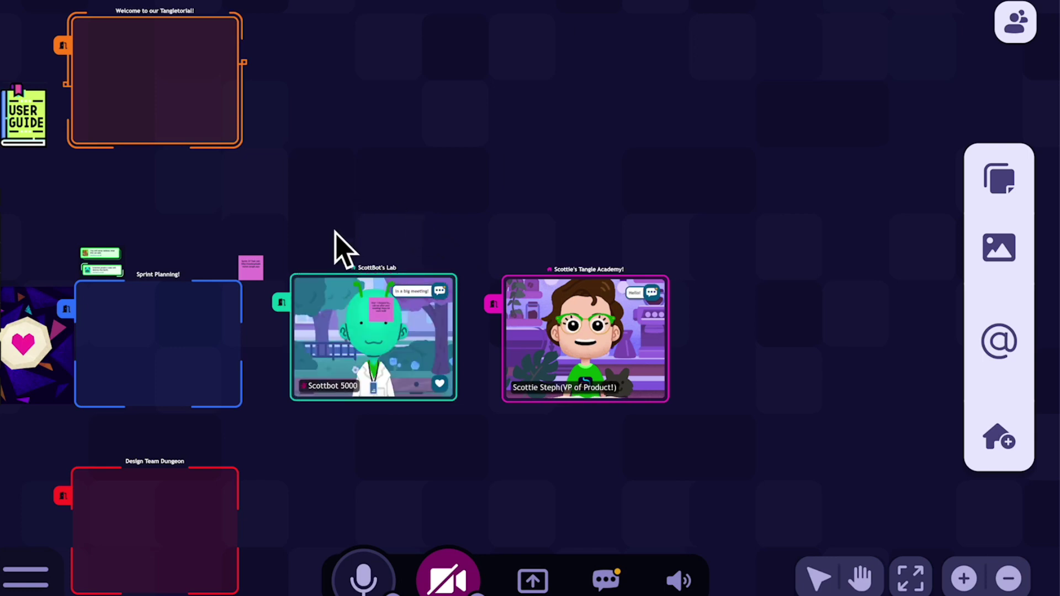
pyautogui.click(281, 303)
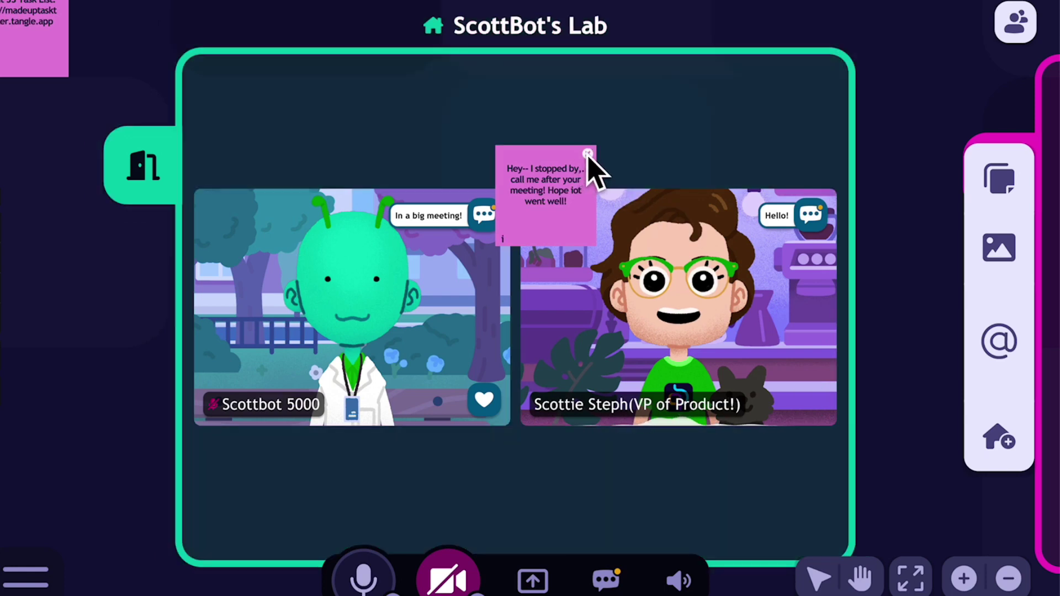
# Close the sticky note in ScottBot's Lab, then zoom out and trigger confetti over the lab
pyautogui.click(587, 154)
pyautogui.scroll(-2, 622, 260)
pyautogui.scroll(-3, 623, 260)
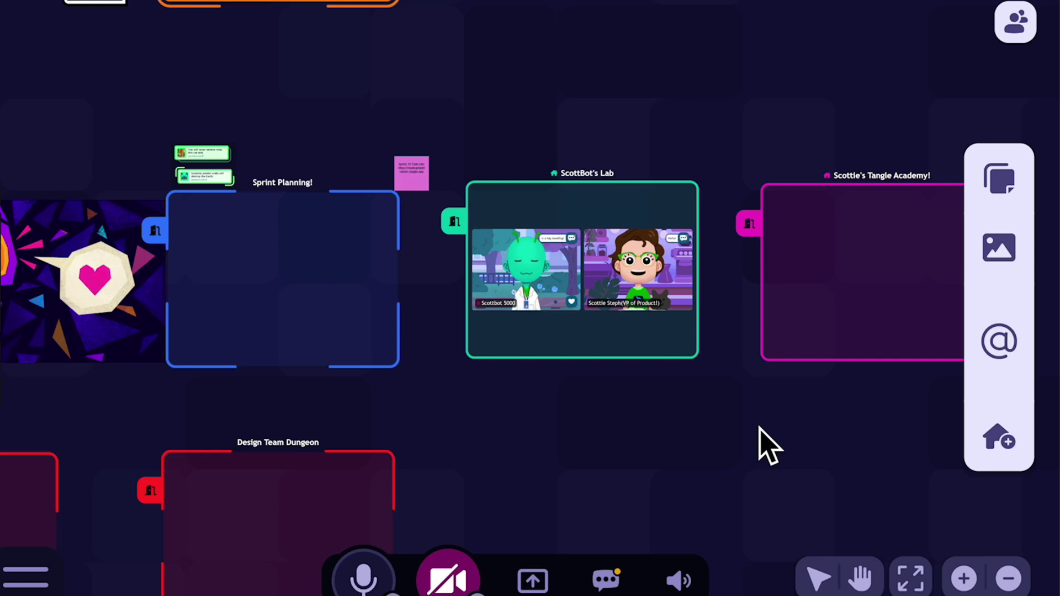
pyautogui.moveTo(773, 390); pyautogui.dragTo(623, 504)
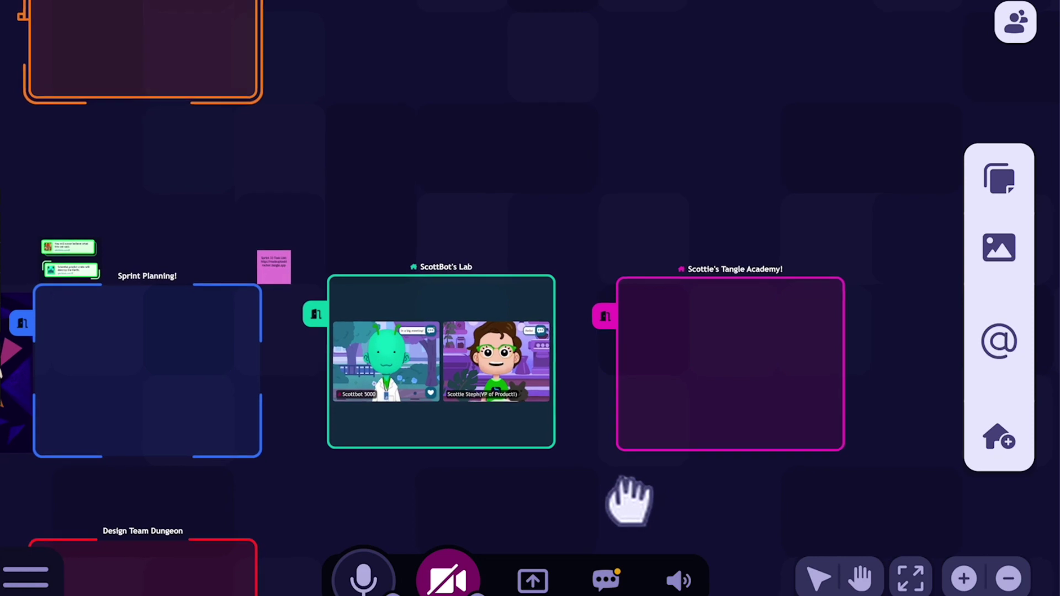
pyautogui.click(493, 400)
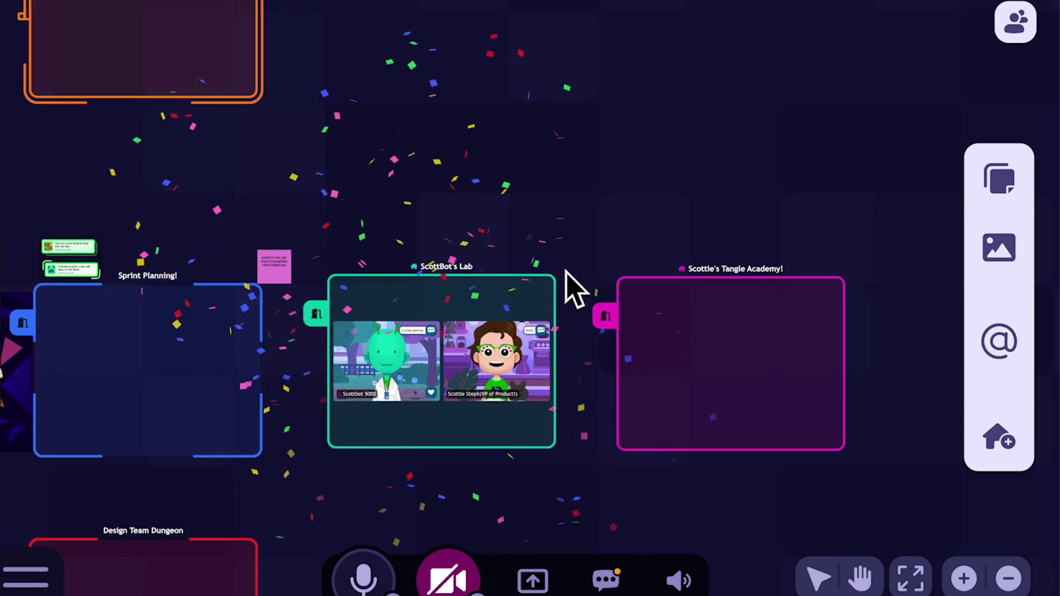